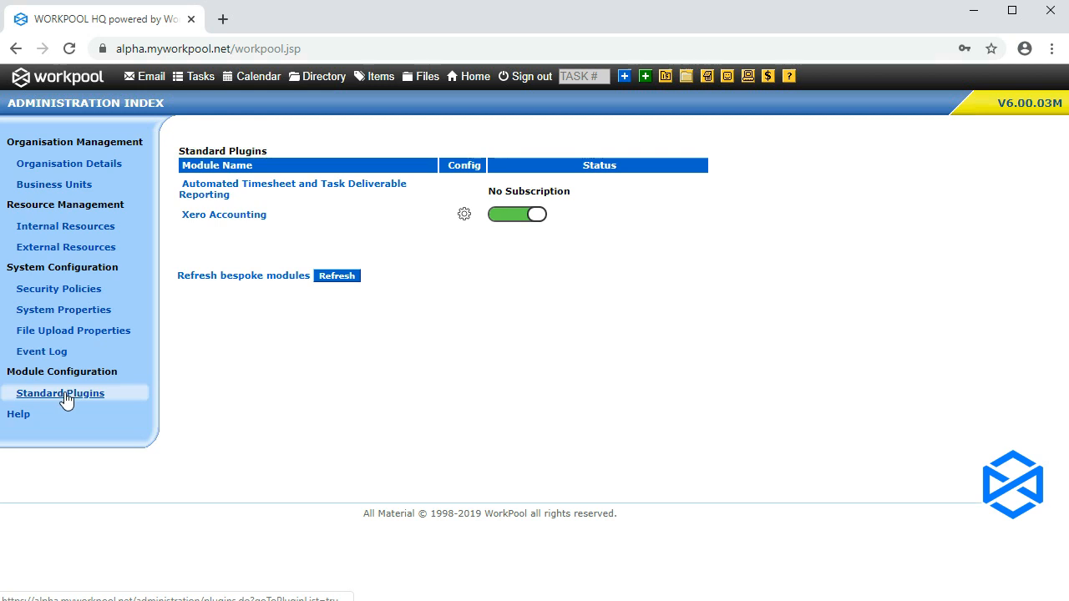
# - Open the Xero Accounting plugin configuration and review its authentication setup and data mappings
pyautogui.click(464, 216)
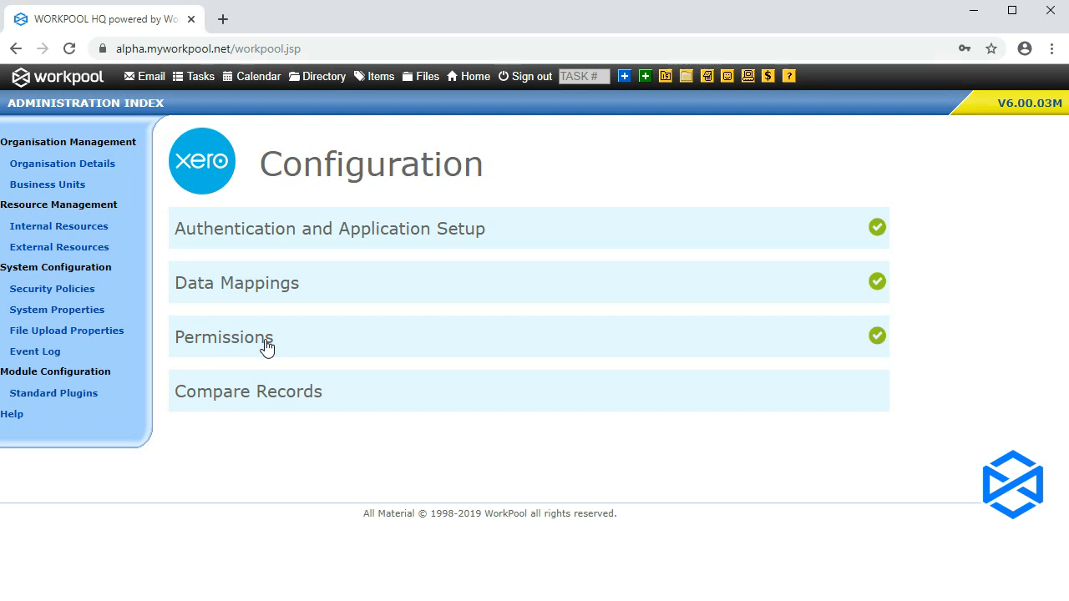
pyautogui.click(760, 239)
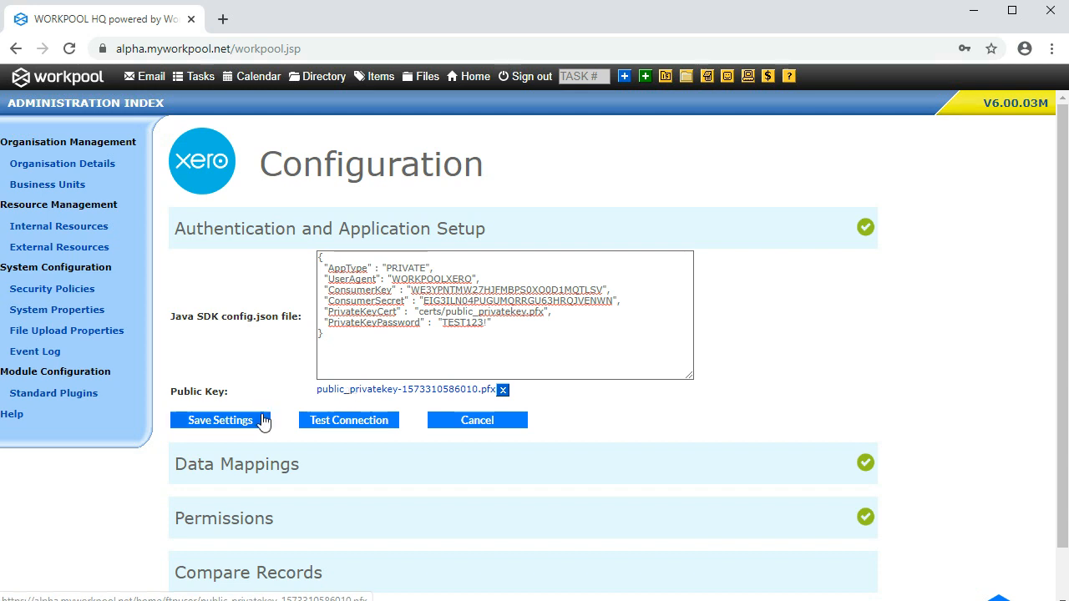
pyautogui.click(356, 465)
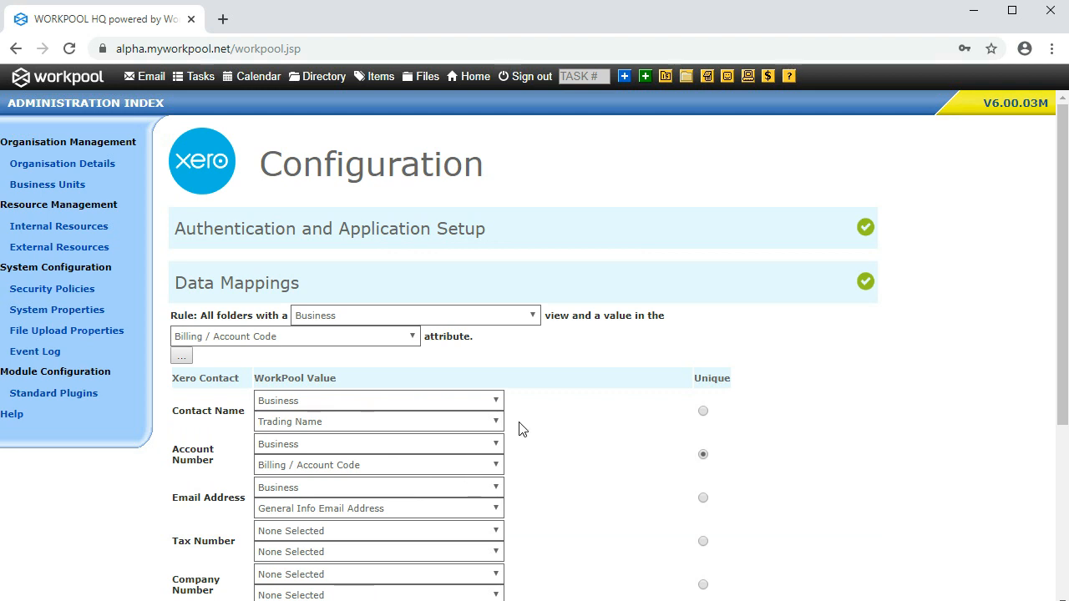
pyautogui.scroll(-1, 518, 428)
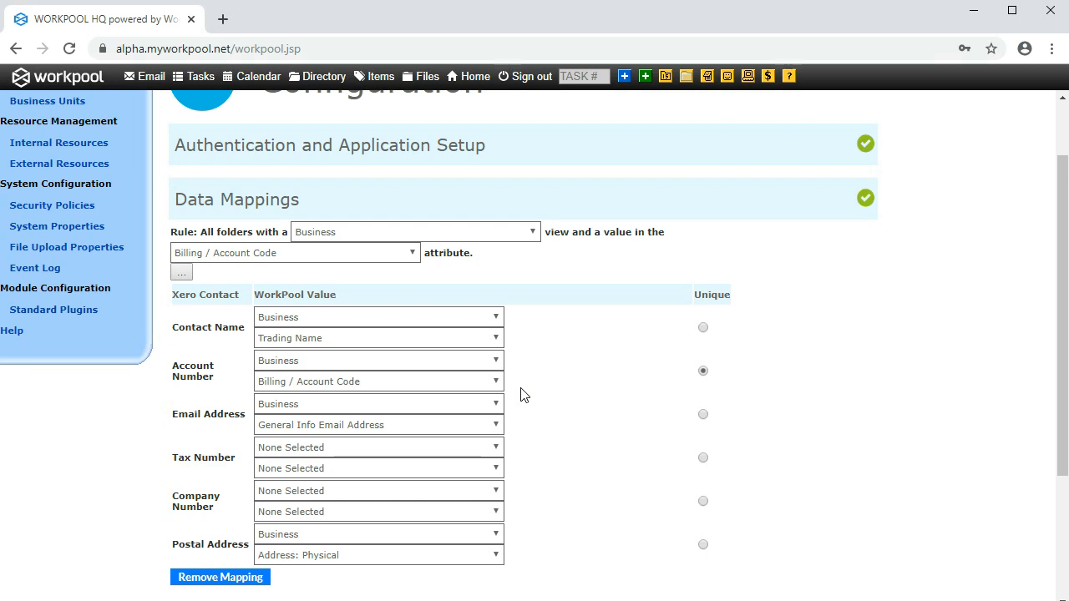
pyautogui.scroll(1, 487, 289)
pyautogui.scroll(-3, 488, 294)
pyautogui.scroll(-1, 487, 294)
# - Review the Xero permissions, and run the record comparison between WorkPool and Xero to examine the differences
pyautogui.click(348, 465)
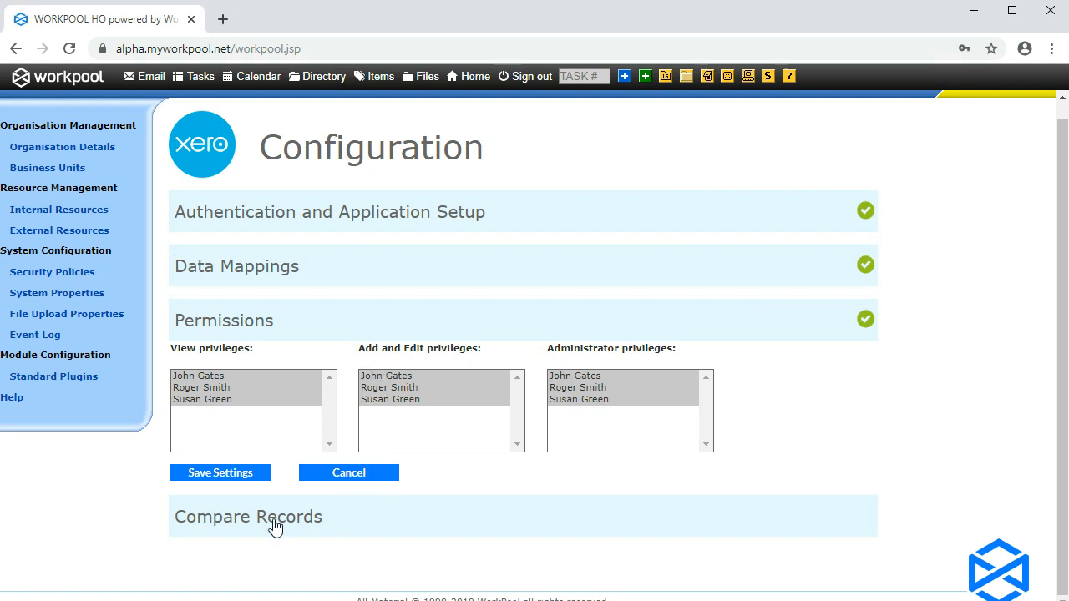
pyautogui.click(367, 528)
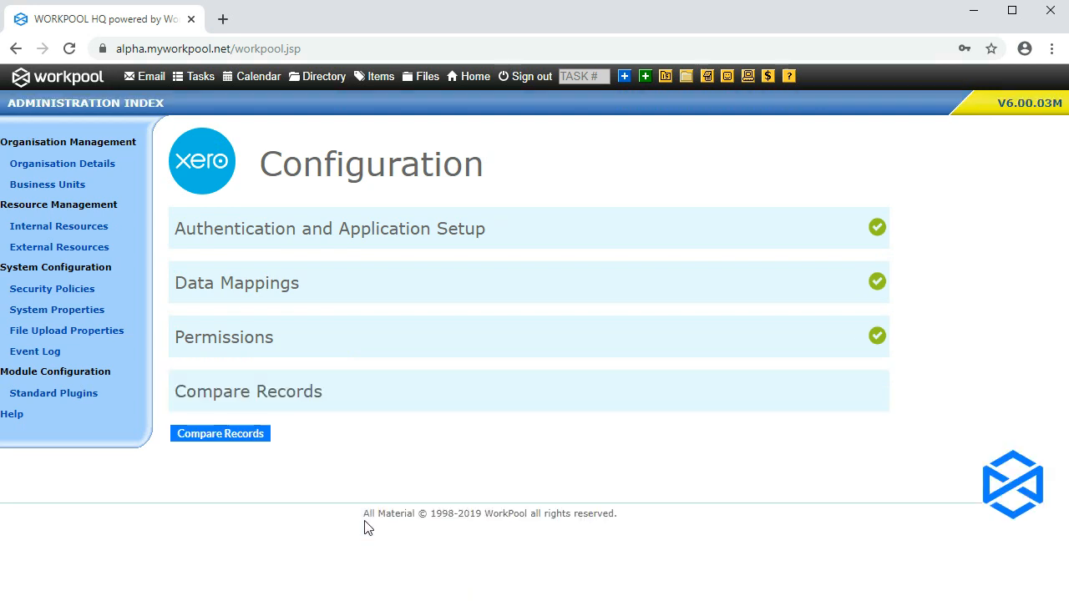
pyautogui.click(242, 441)
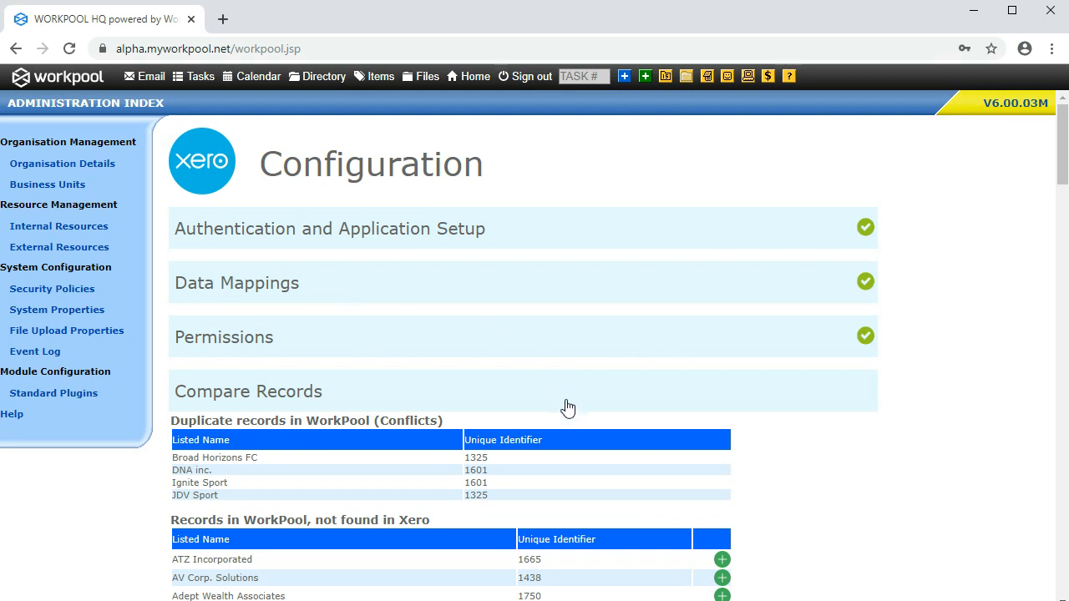
pyautogui.scroll(-2, 565, 401)
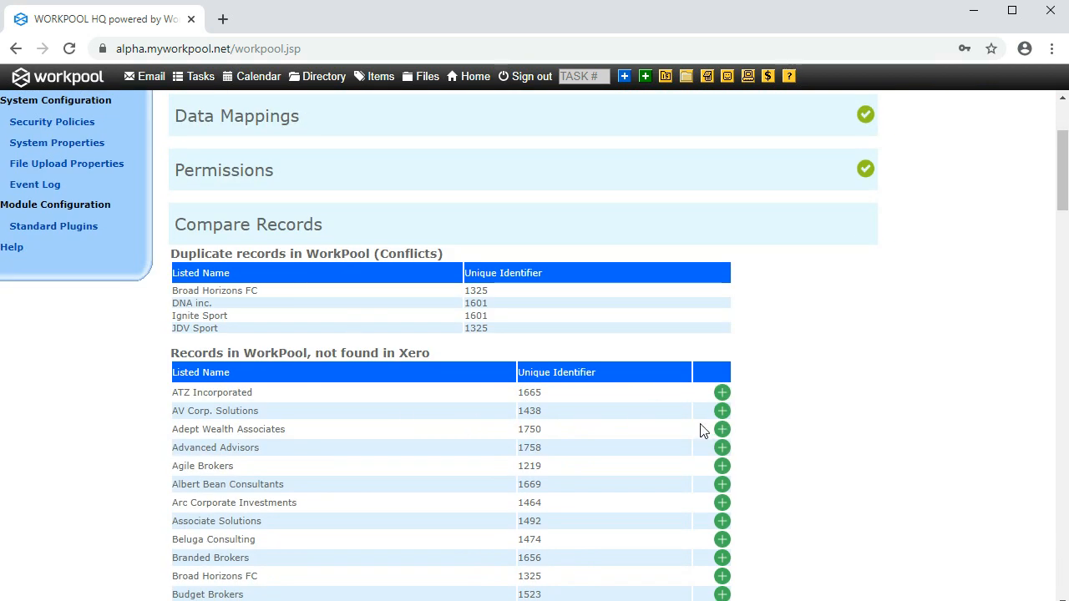
pyautogui.scroll(2, 702, 431)
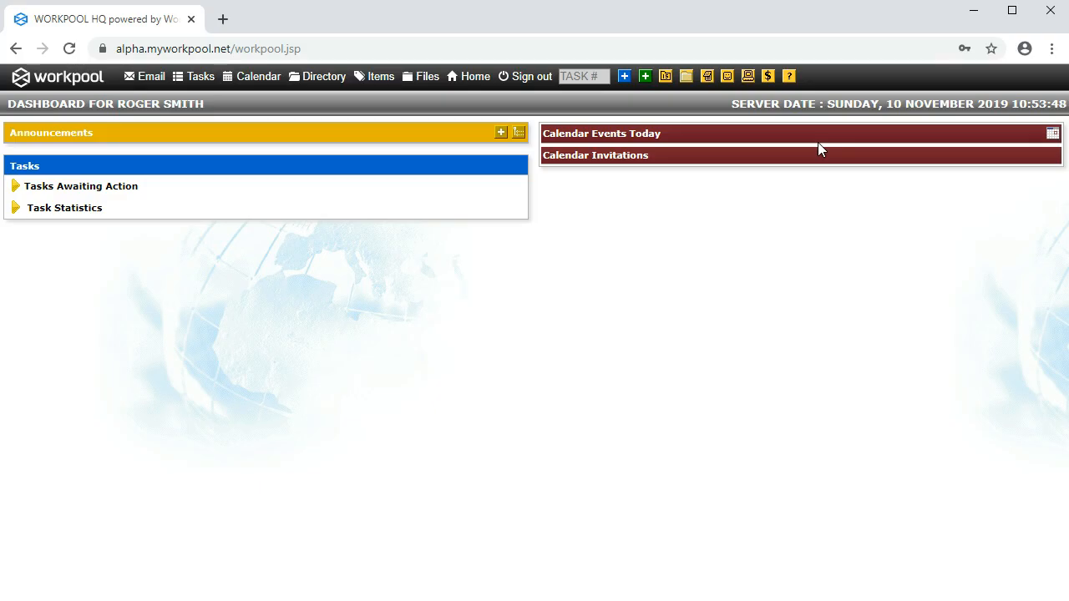
# - Open the billing page and refresh Xero Instance #1
pyautogui.click(769, 77)
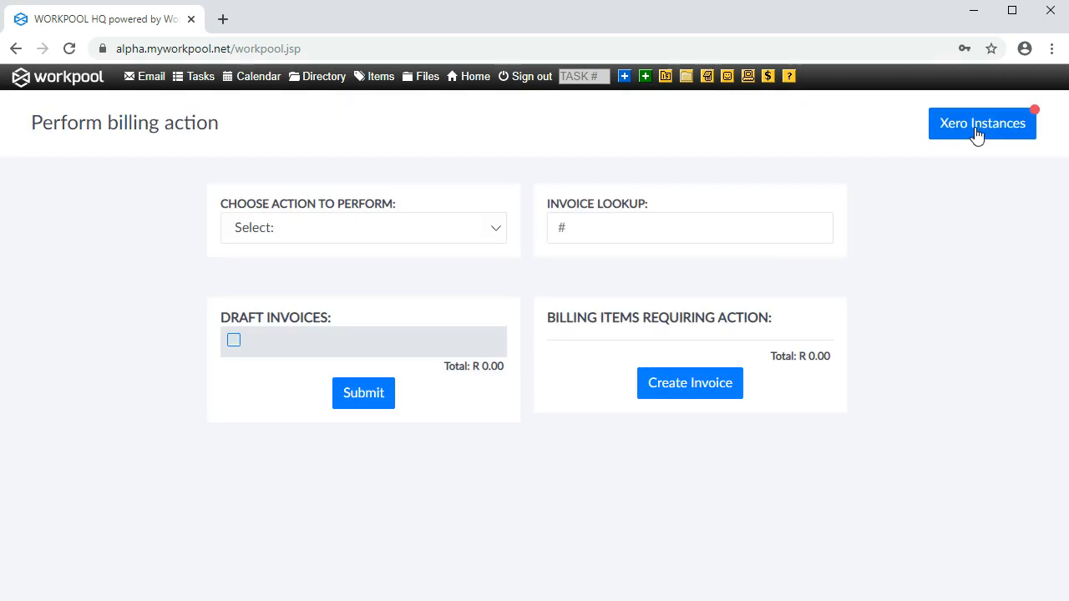
pyautogui.click(977, 133)
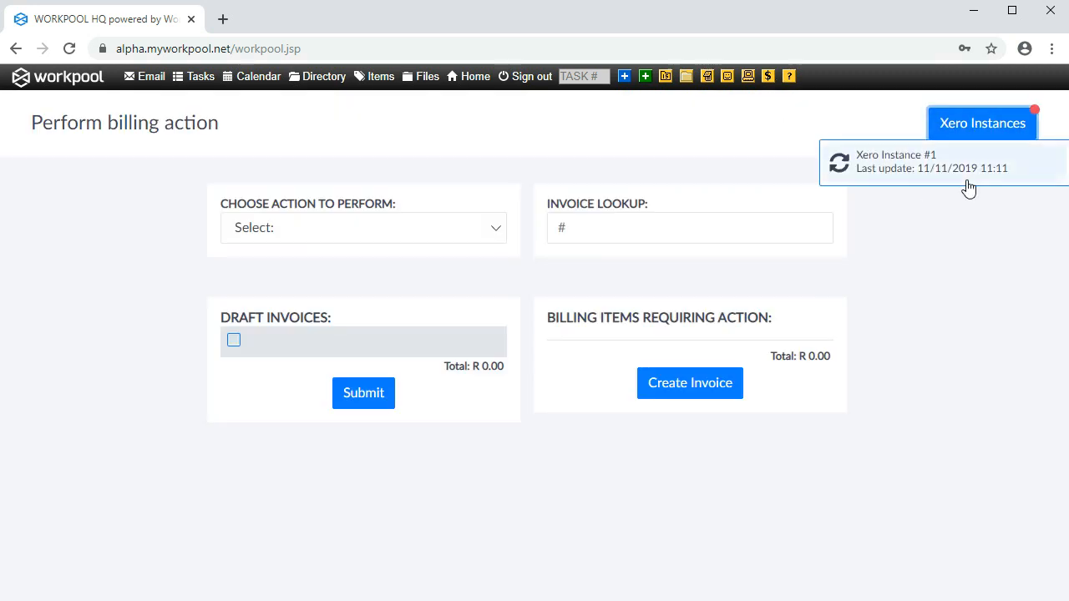
pyautogui.click(838, 167)
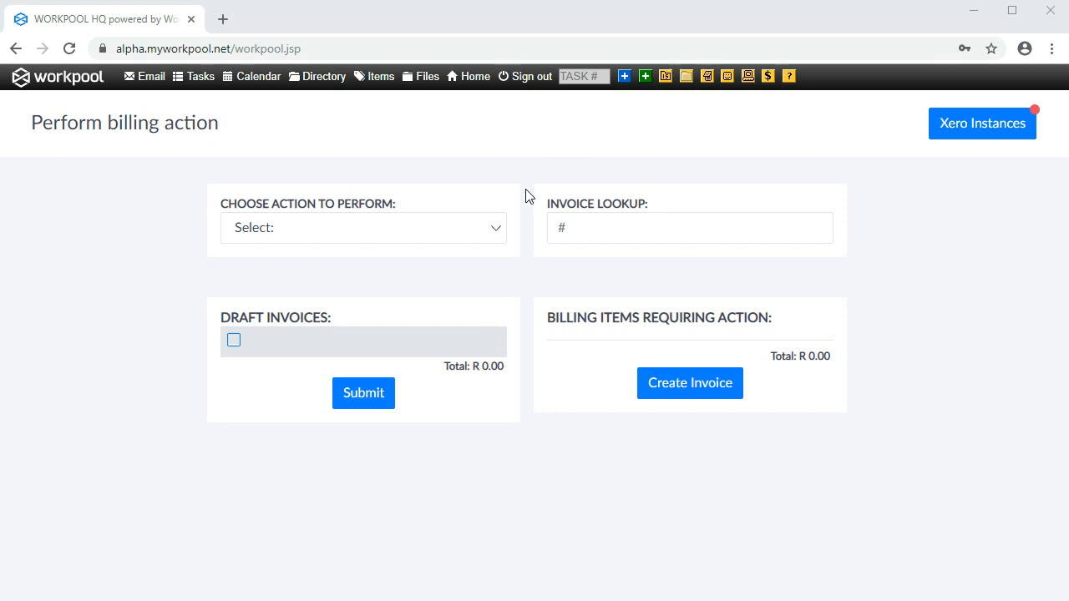
# - Look through the available billing actions without choosing one
pyautogui.click(495, 238)
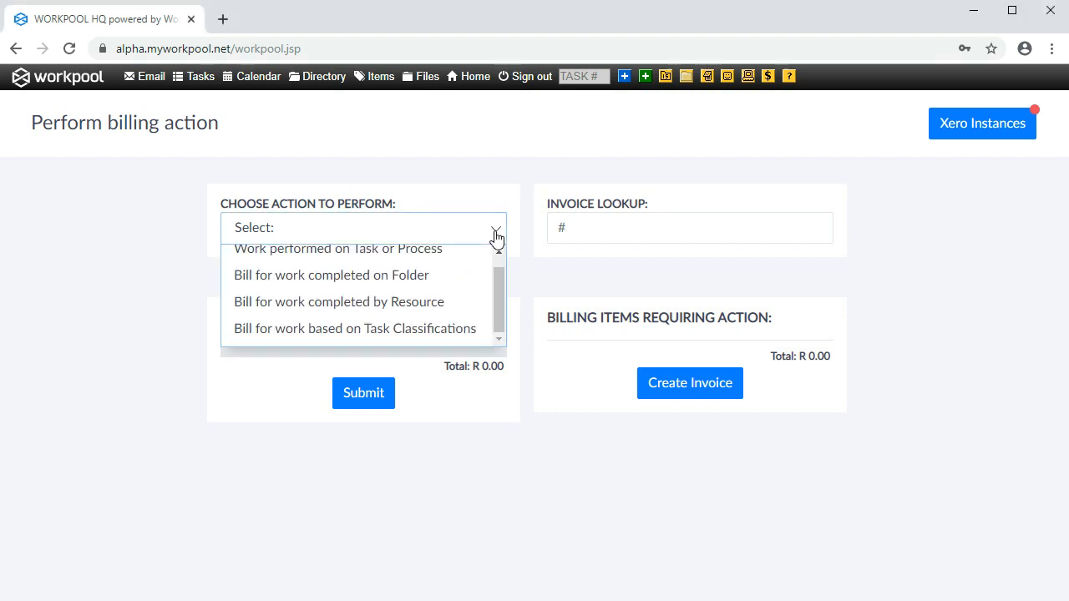
pyautogui.moveTo(503, 284); pyautogui.dragTo(496, 272)
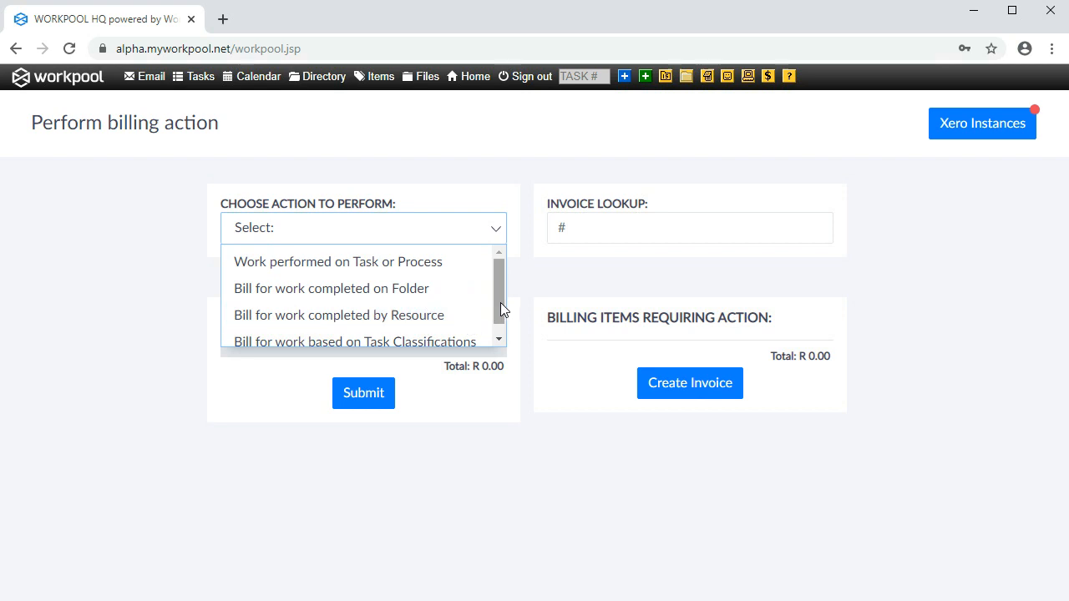
pyautogui.moveTo(499, 303); pyautogui.dragTo(501, 319)
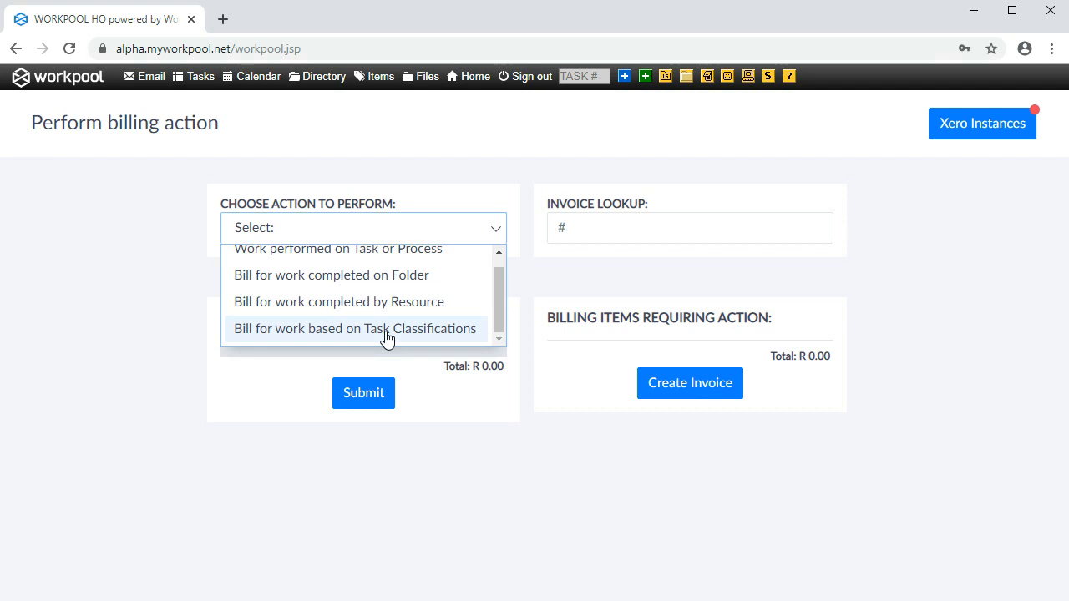
pyautogui.click(487, 399)
# - Choose the billing action "Work performed on Task or Process" and open task 7905 for billing
pyautogui.click(499, 234)
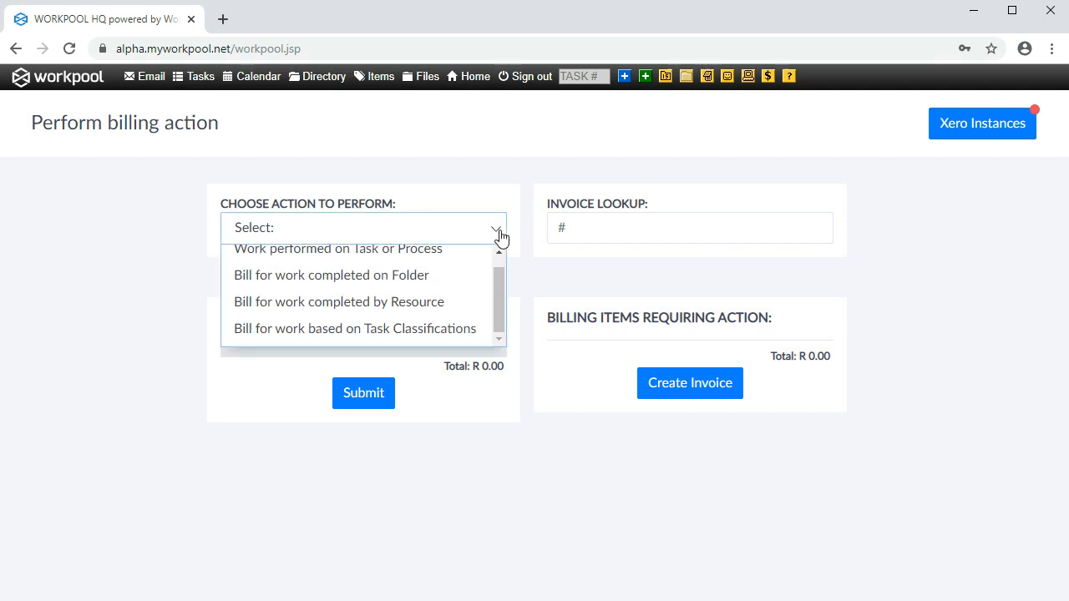
pyautogui.scroll(1, 484, 276)
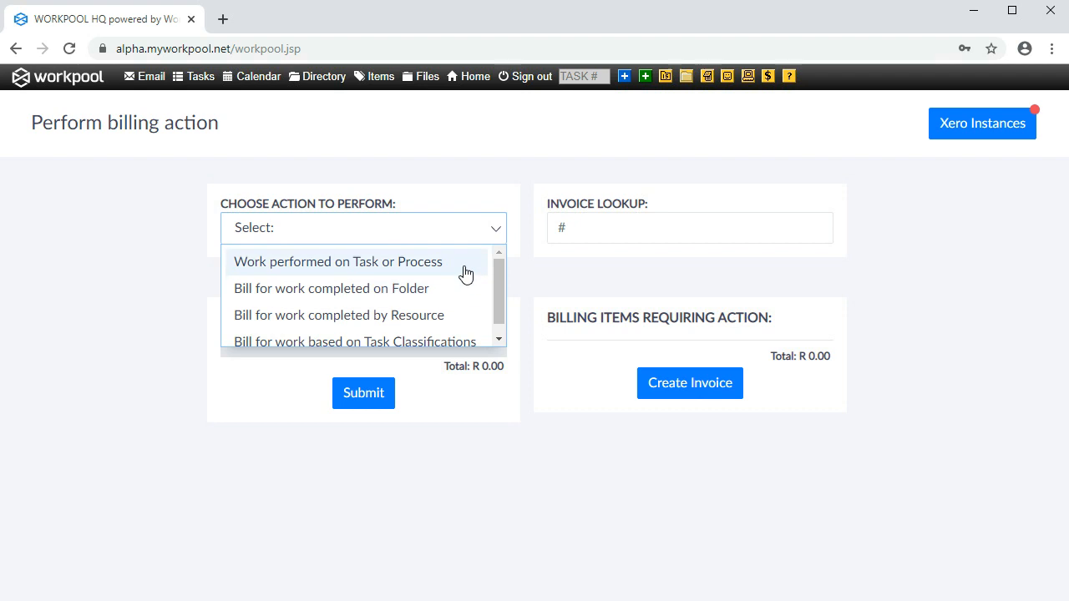
pyautogui.click(368, 265)
pyautogui.click(258, 292)
pyautogui.write('7905')
pyautogui.click(252, 339)
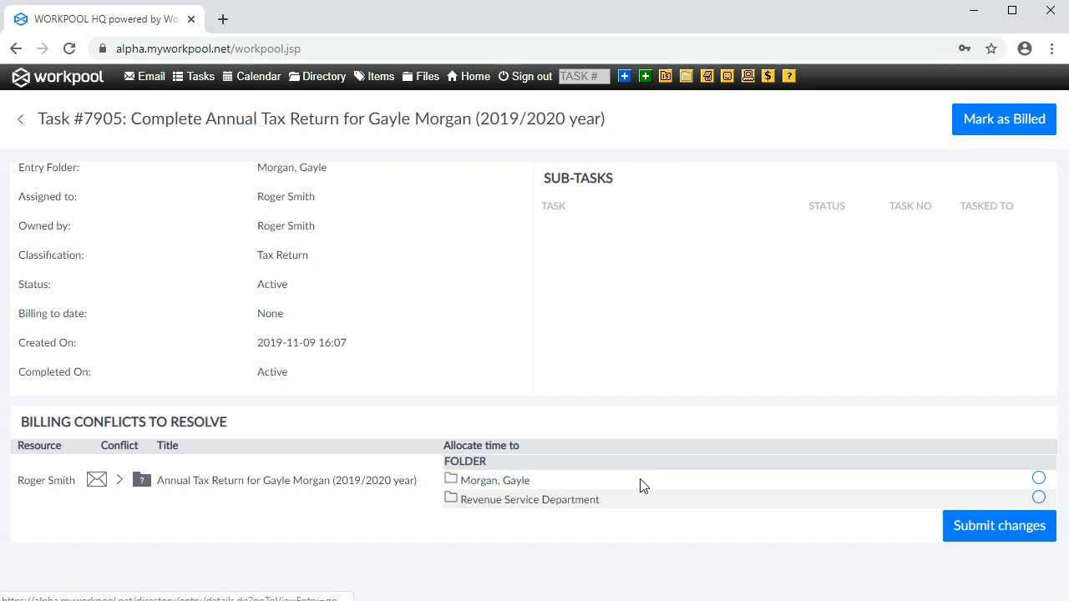
# - Resolve the email's billing conflict by allocating its time to the client's folder and submit the change
pyautogui.click(1039, 480)
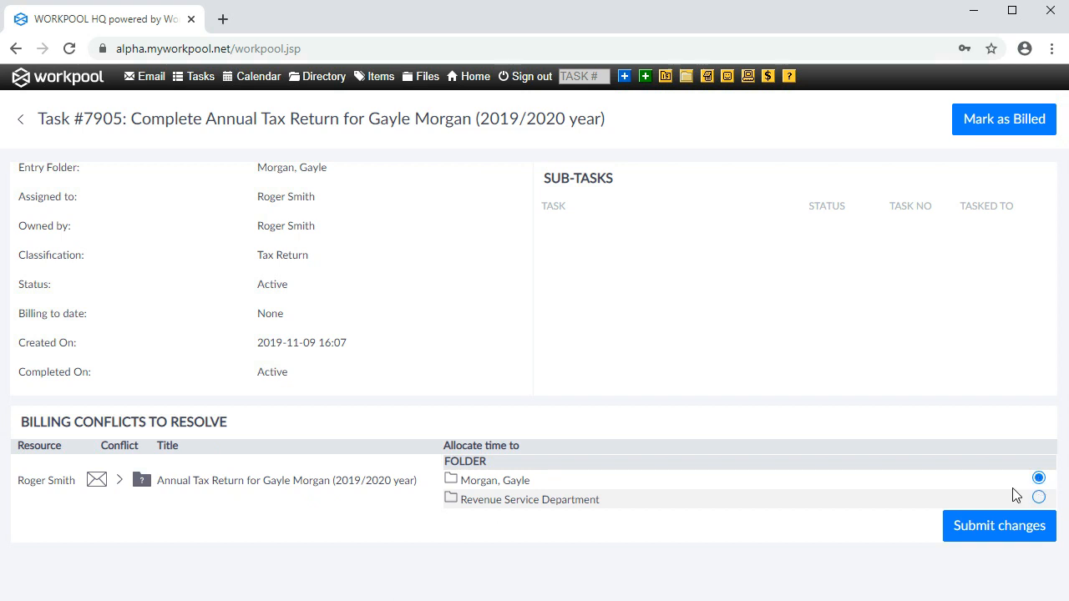
pyautogui.click(990, 525)
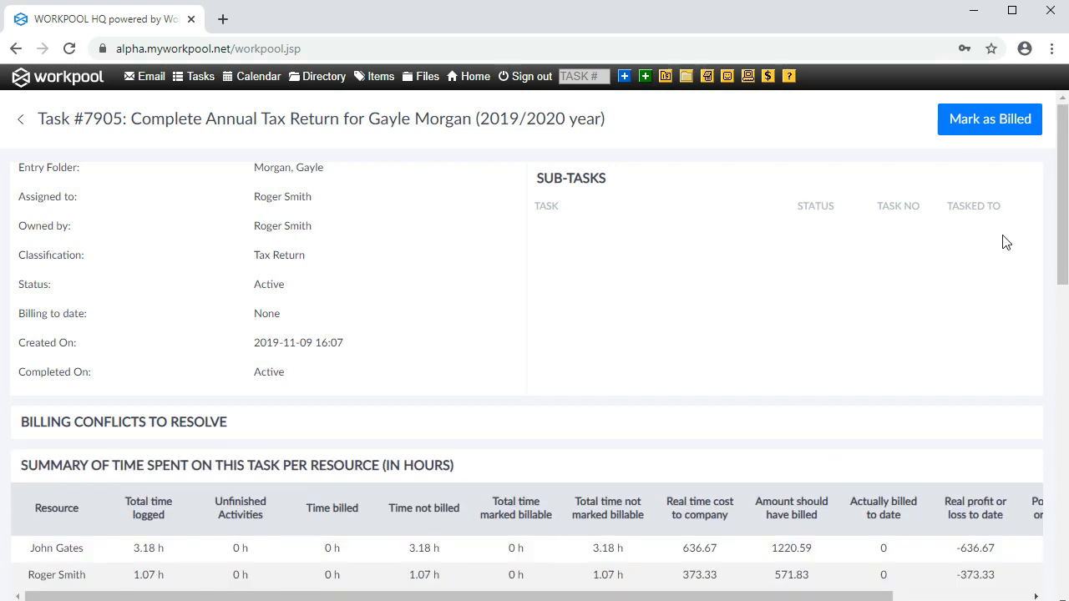
# - Zoom the page out and review the time summary per resource and the items available for billing
pyautogui.moveTo(1063, 247); pyautogui.dragTo(1062, 371)
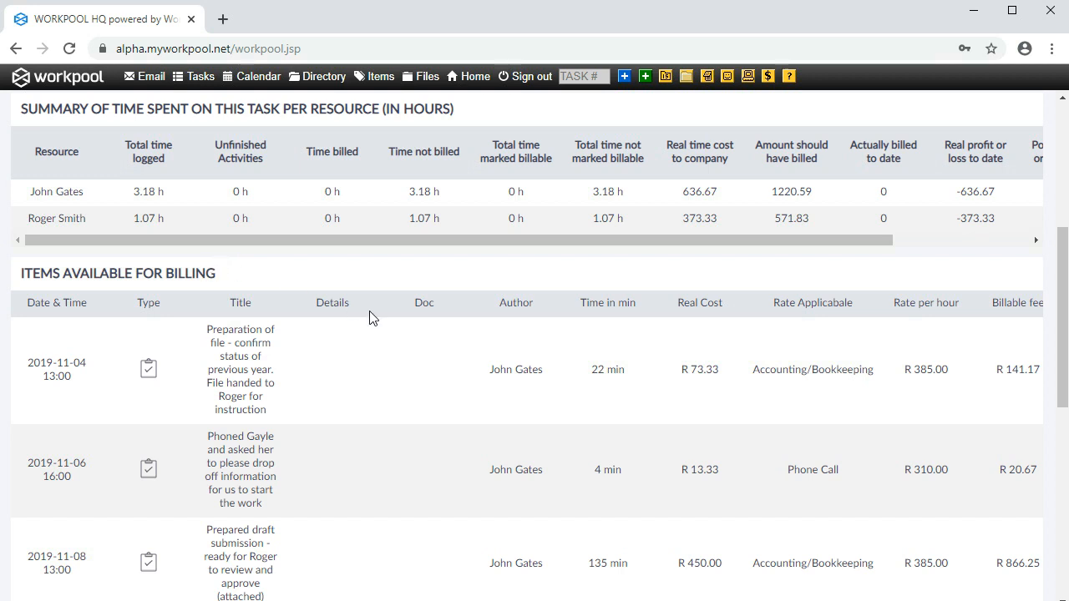
pyautogui.hotkey('ctrl', '-')
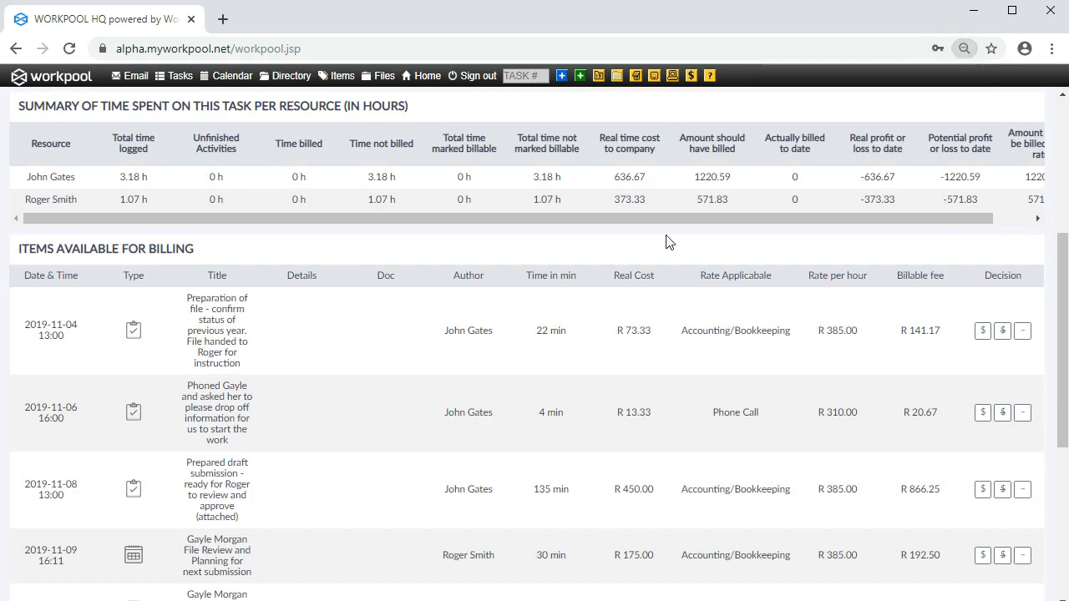
pyautogui.moveTo(1065, 299); pyautogui.dragTo(1032, 292)
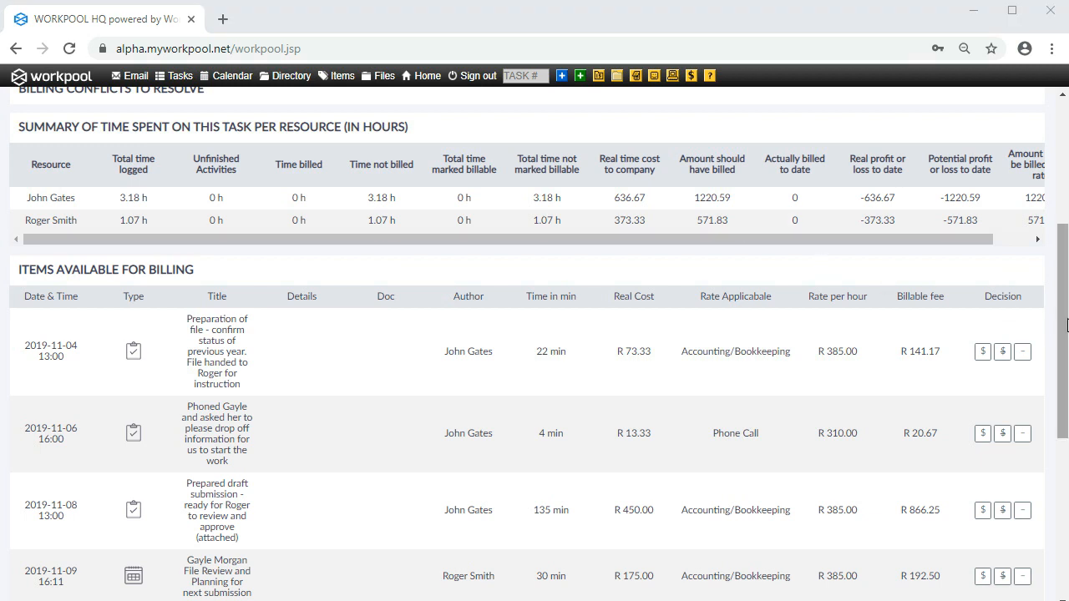
pyautogui.moveTo(1061, 324); pyautogui.dragTo(1061, 198)
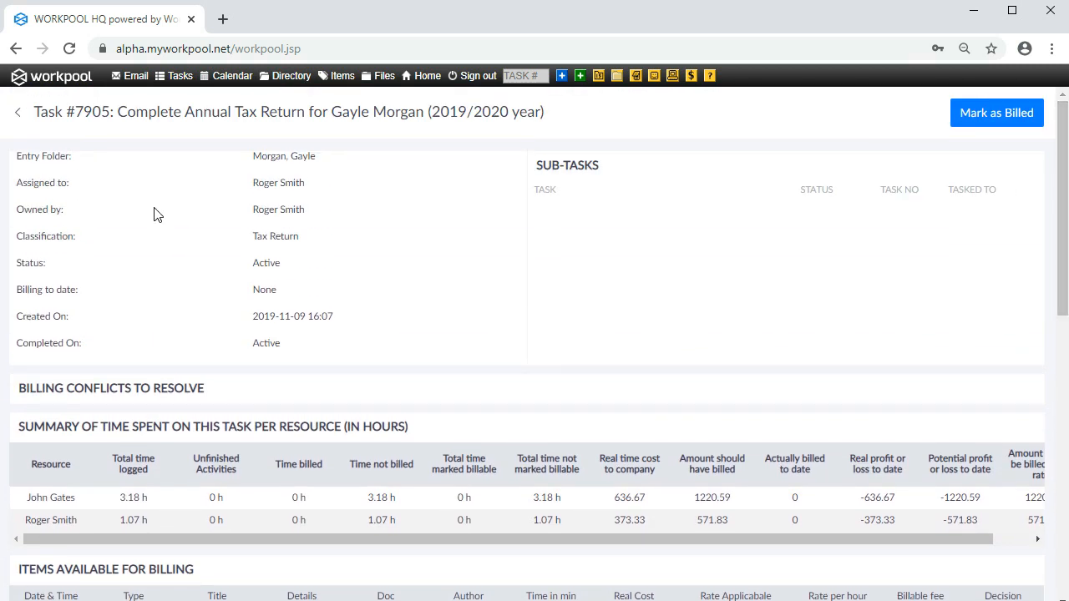
# - Copy the task number from the billing heading and use it to open task 7905's own page
pyautogui.doubleClick(94, 112)
pyautogui.rightClick(87, 117)
pyautogui.click(117, 124)
pyautogui.click(520, 76)
pyautogui.hotkey('ctrl', 'v')
pyautogui.press('Return')
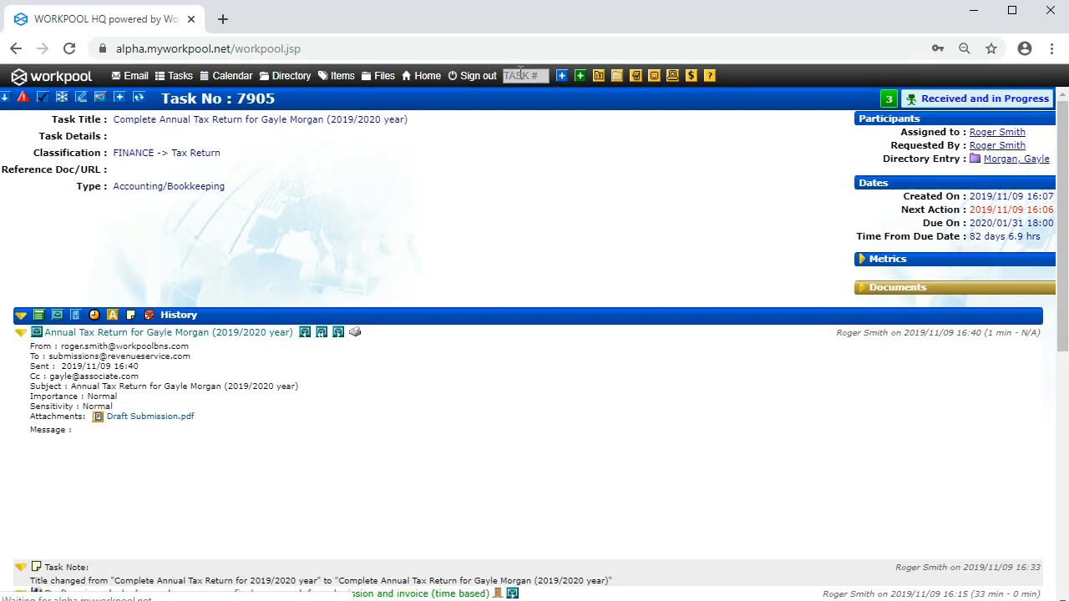
# - Collapse the email entry in the task history and examine the task's documents, metrics and logged activities
pyautogui.click(91, 333)
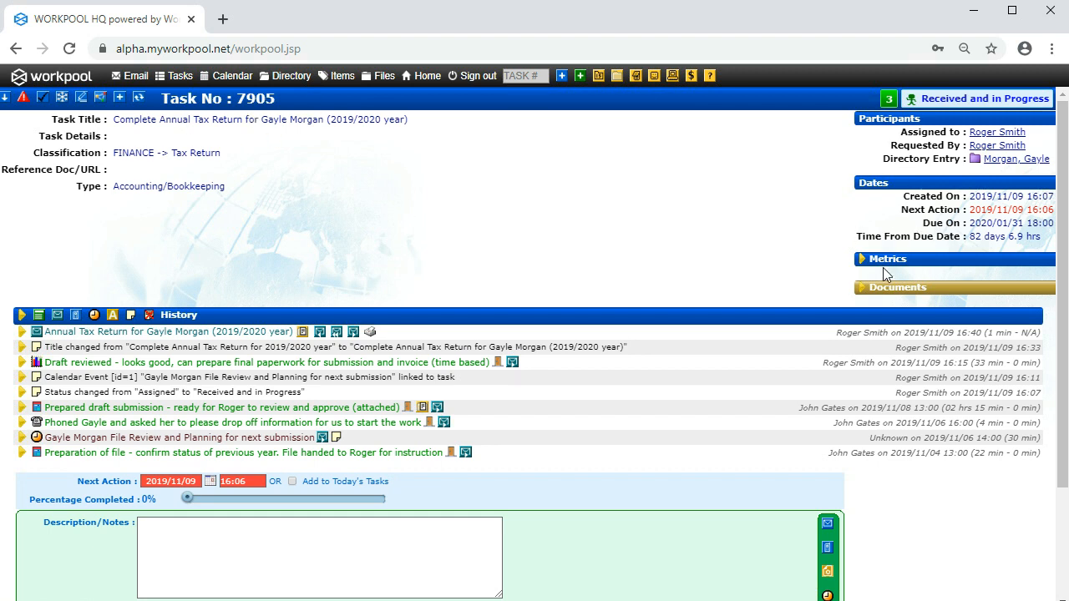
pyautogui.click(862, 289)
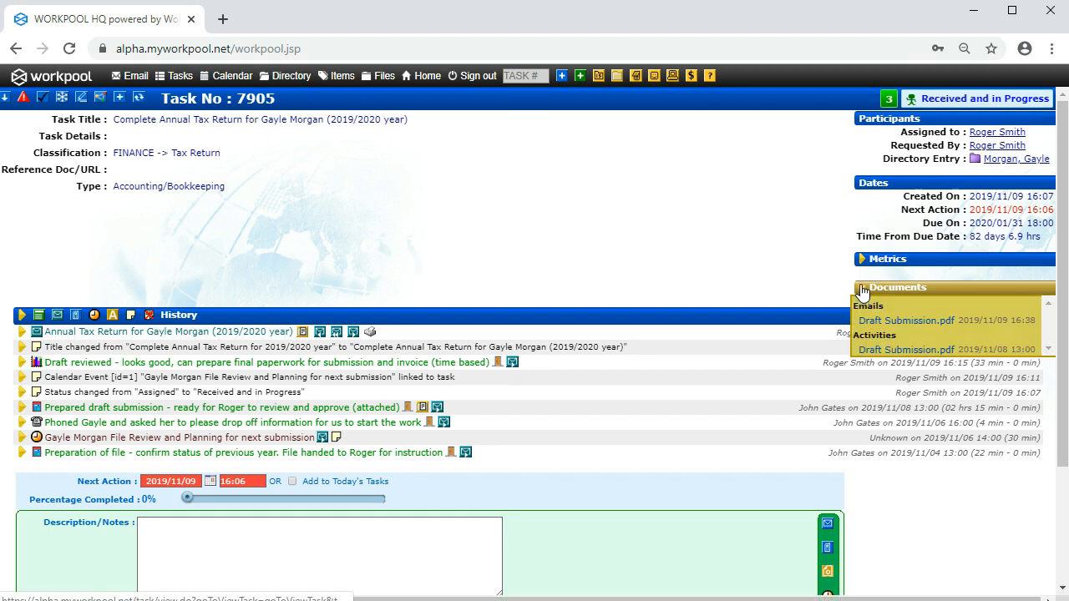
pyautogui.click(860, 260)
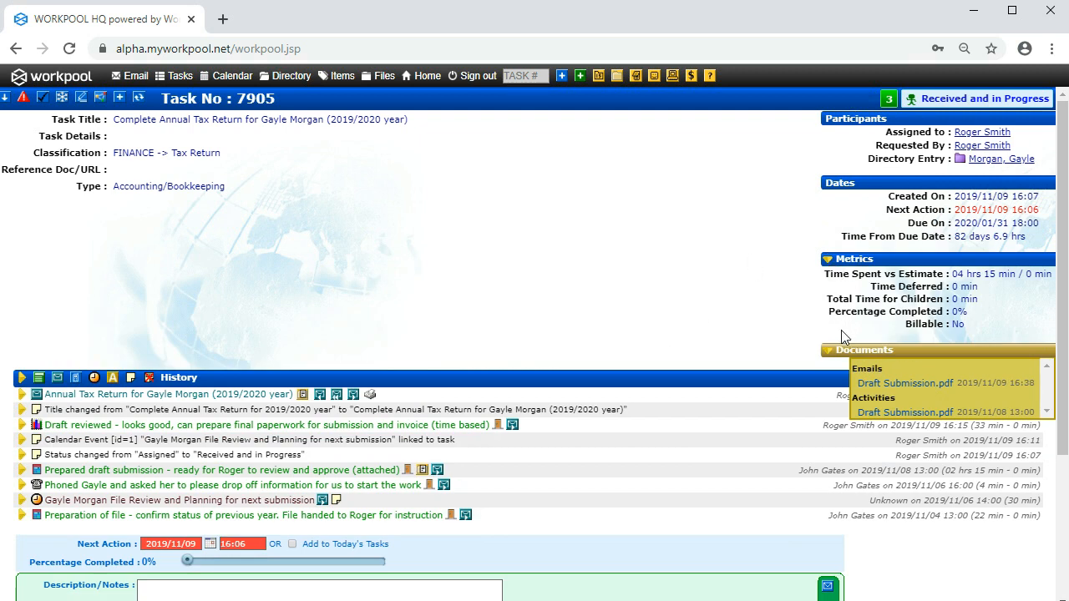
pyautogui.click(829, 352)
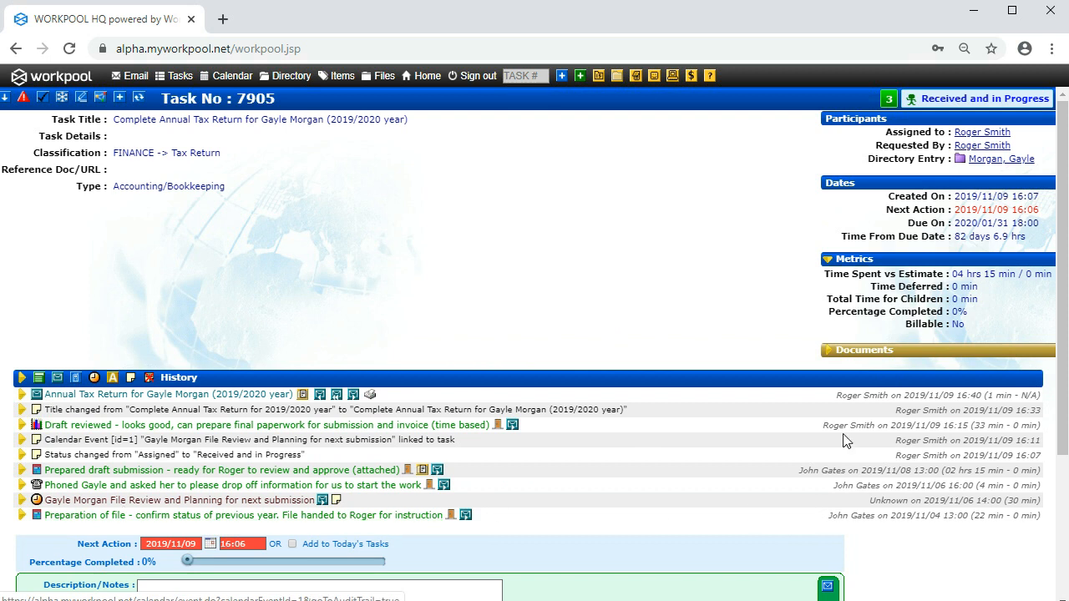
pyautogui.scroll(-3, 680, 378)
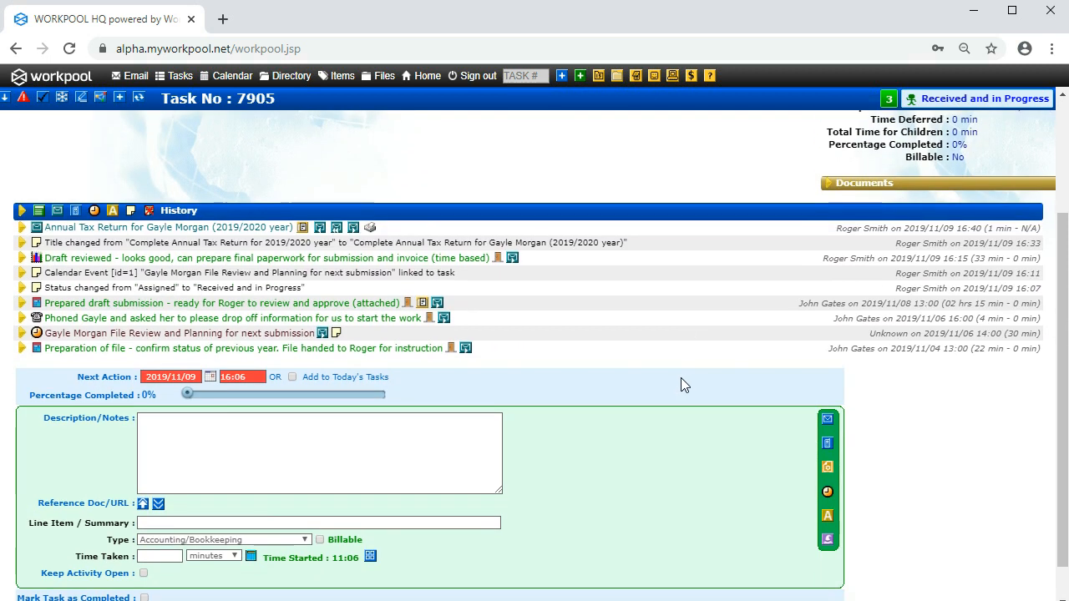
pyautogui.scroll(3, 654, 404)
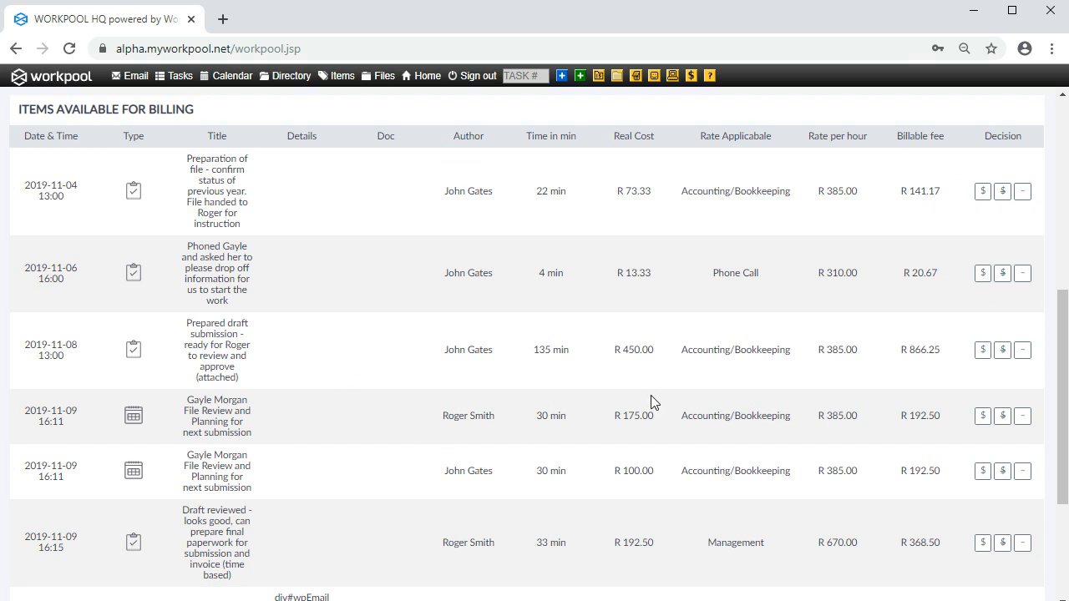
# - Mark the file preparation, phone call and prepared draft submission items as billable so they join the items to invoice
pyautogui.click(983, 191)
pyautogui.click(984, 187)
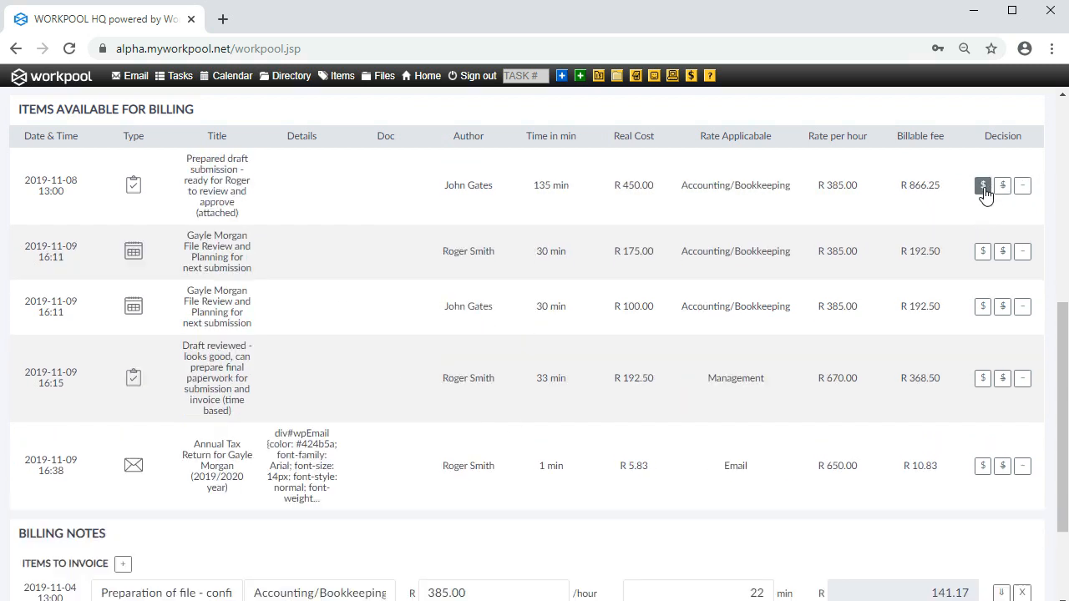
pyautogui.click(984, 185)
# - Scrap the 1-minute email item and add the 33-minute draft review item to the items to invoice
pyautogui.moveTo(1060, 343); pyautogui.dragTo(1059, 395)
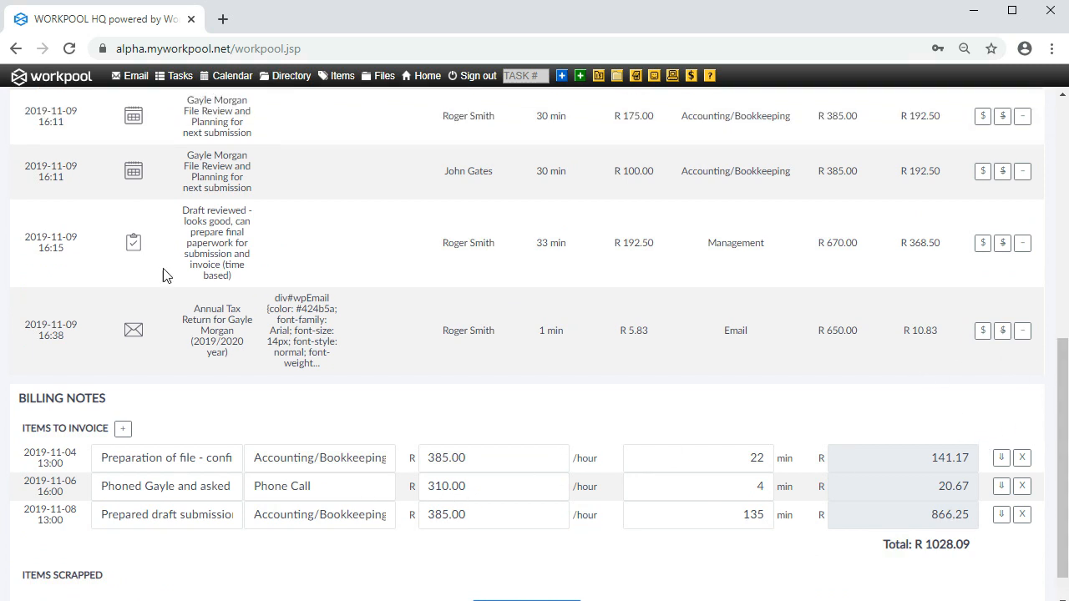
pyautogui.click(1003, 332)
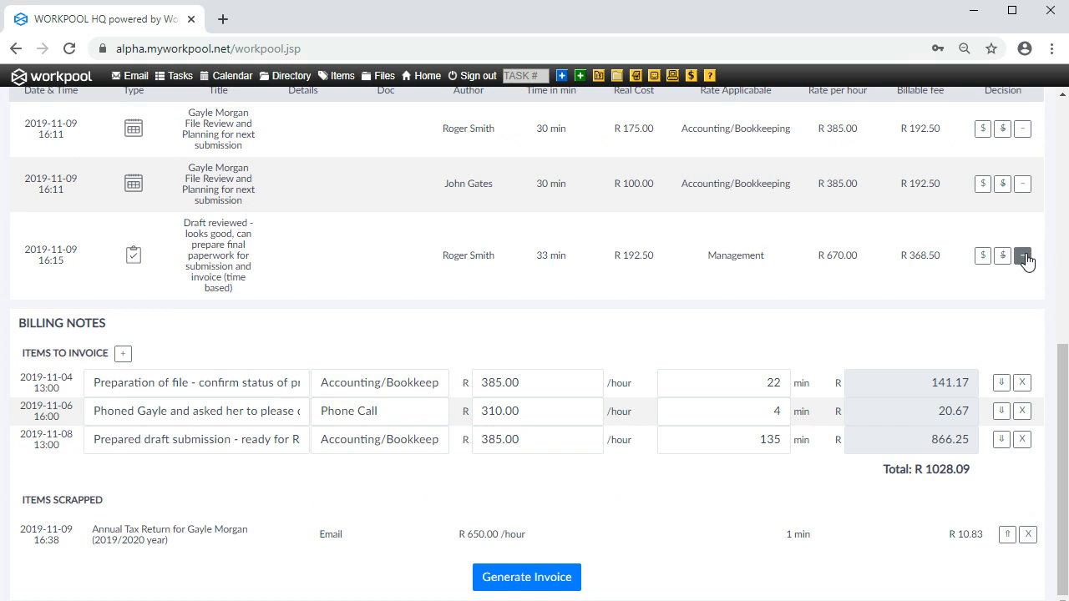
pyautogui.click(983, 256)
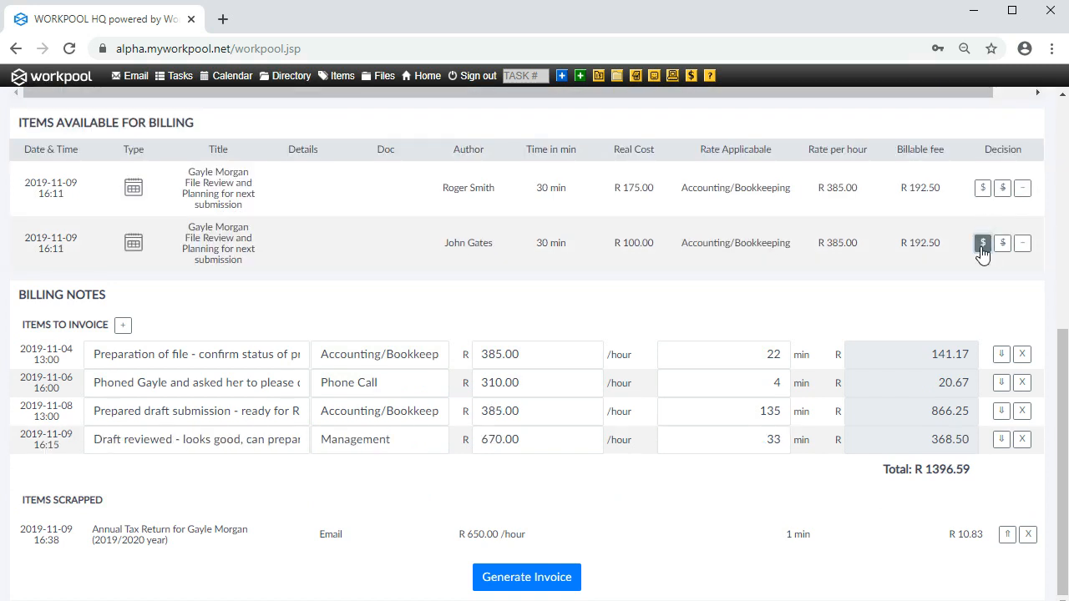
# - Mark the two 30-minute file review and planning items as billable so they join the items to invoice
pyautogui.click(983, 244)
pyautogui.click(983, 215)
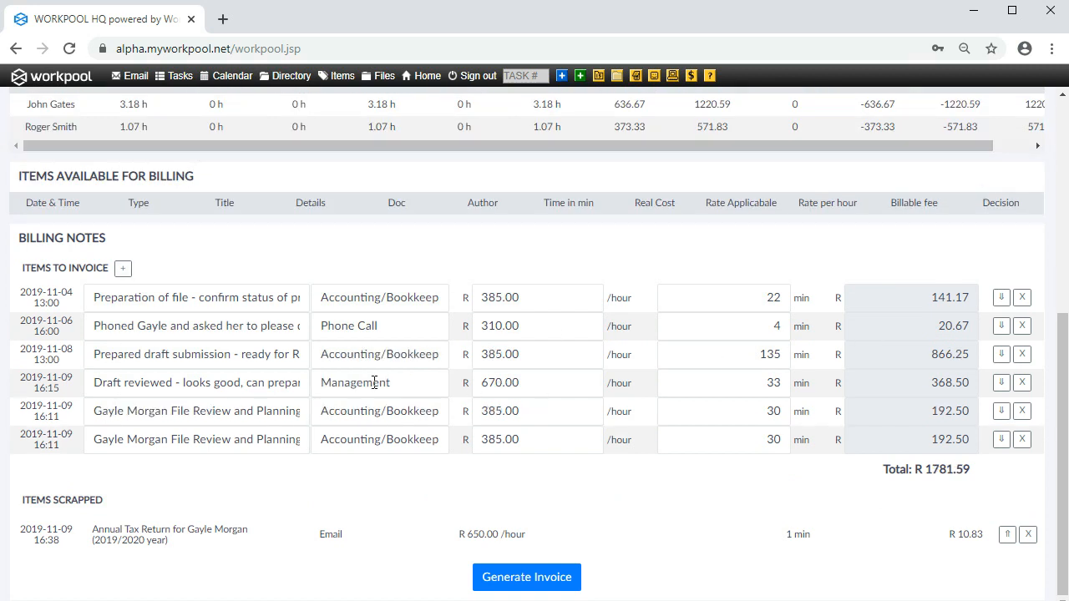
# - Remove "and Planning for next submission" from both file review descriptions in the items to invoice and save the changes
pyautogui.click(211, 441)
pyautogui.press('End')
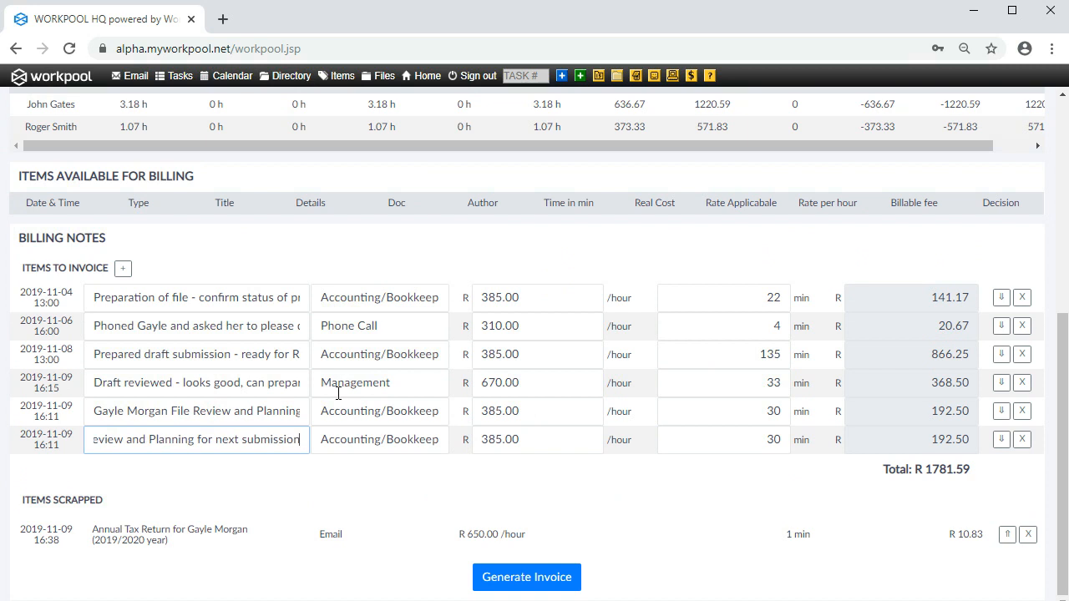
pyautogui.hotkey('shift', 'Home')
pyautogui.hotkey('shift', 'Right')
pyautogui.hotkey('shift', 'Right')
pyautogui.hotkey('shift', 'Right')
pyautogui.hotkey('shift', 'Right')
pyautogui.hotkey('shift', 'Right')
pyautogui.hotkey('shift', 'Right')
pyautogui.hotkey('shift', 'Right')
pyautogui.hotkey('shift', 'Right')
pyautogui.hotkey('shift', 'Right')
pyautogui.hotkey('shift', 'Right')
pyautogui.hotkey('shift', 'Right')
pyautogui.hotkey('shift', 'Right')
pyautogui.hotkey('shift', 'Right')
pyautogui.hotkey('shift', 'Right')
pyautogui.hotkey('shift', 'Right')
pyautogui.hotkey('shift', 'Right')
pyautogui.hotkey('shift', 'Right')
pyautogui.hotkey('shift', 'Right')
pyautogui.hotkey('shift', 'Right')
pyautogui.hotkey('shift', 'Right')
pyautogui.hotkey('shift', 'Right')
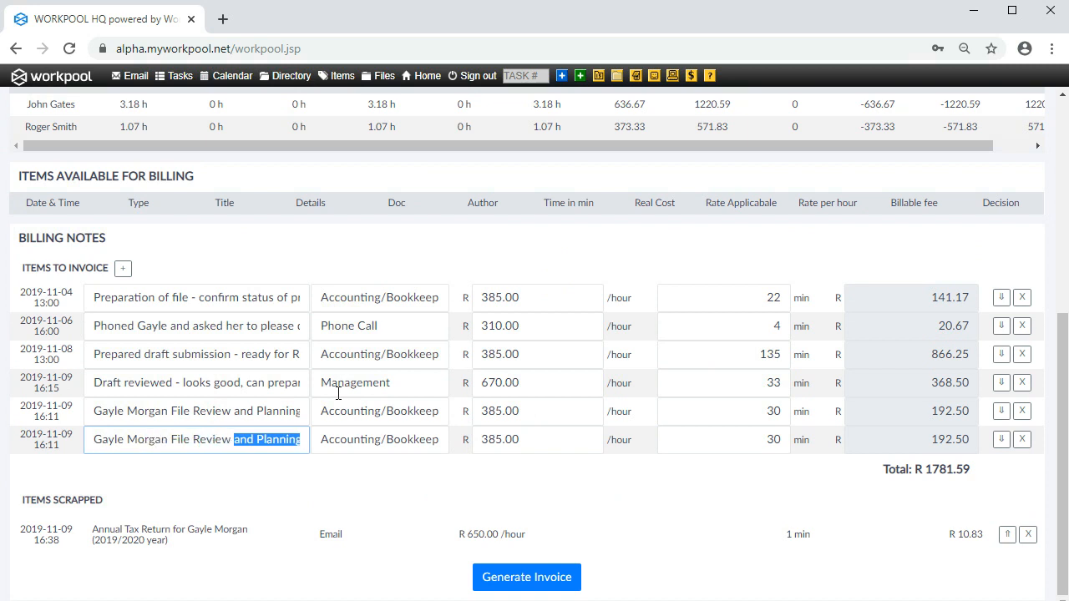
pyautogui.press('BackSpace')
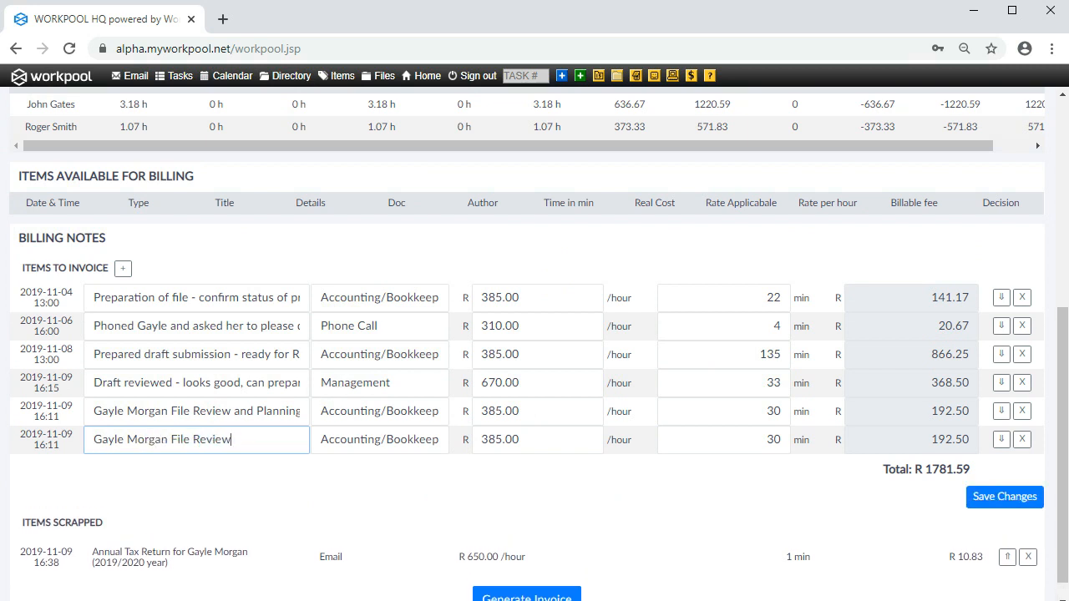
pyautogui.moveTo(231, 410); pyautogui.dragTo(390, 411)
pyautogui.press('BackSpace')
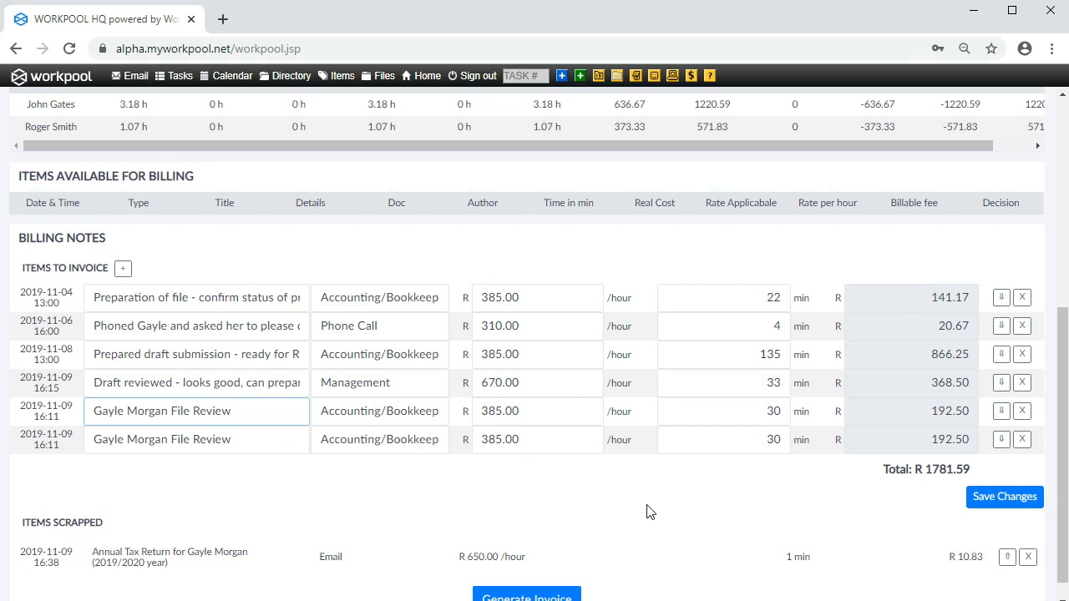
pyautogui.click(1013, 501)
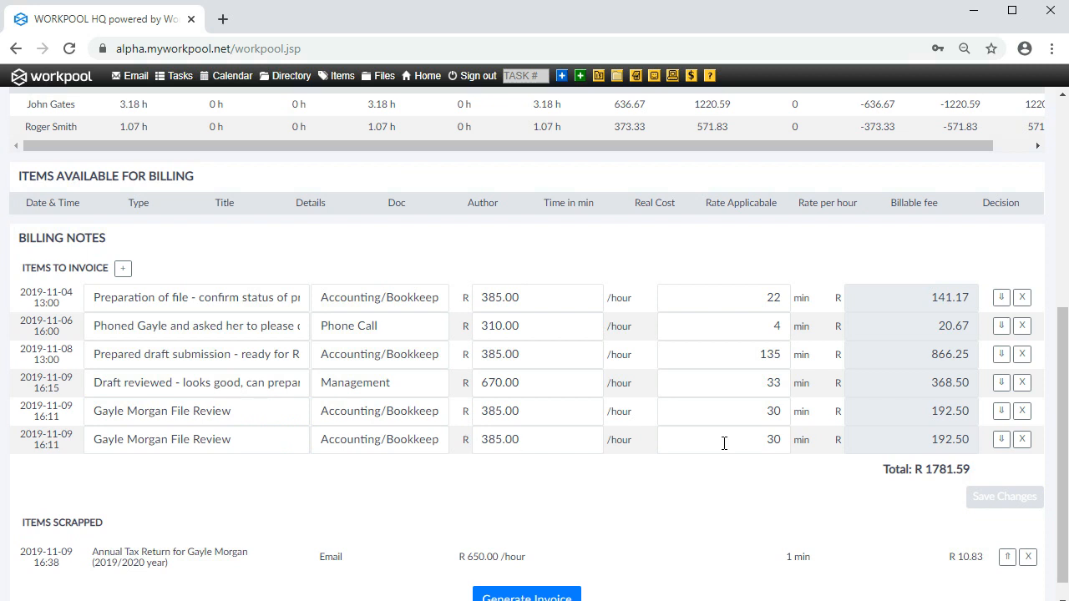
# - Open the billing actions page and select all of the client's billing items requiring action
pyautogui.scroll(-1, 724, 443)
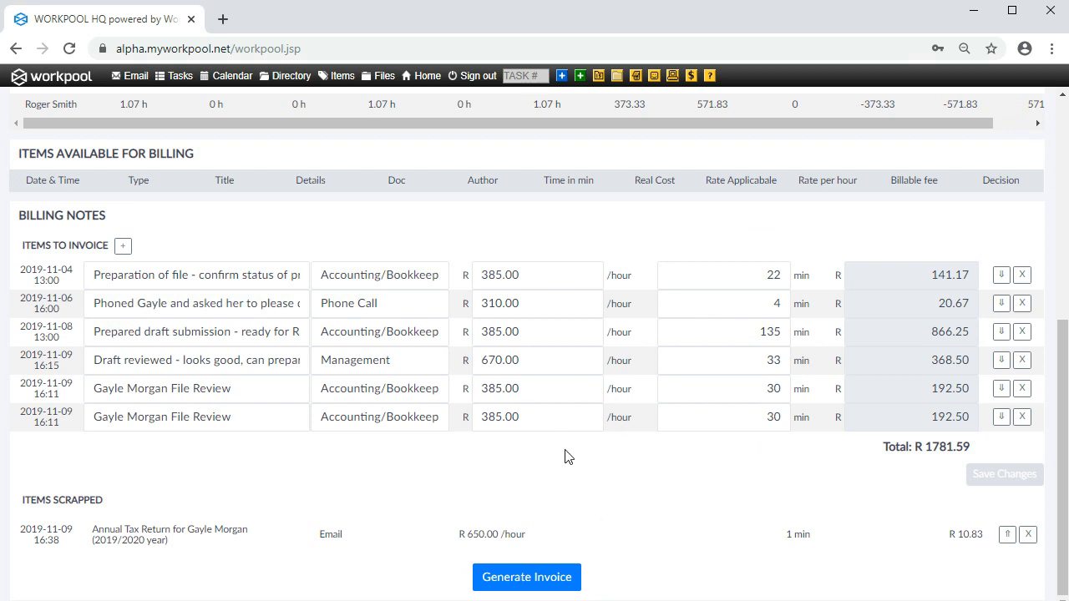
pyautogui.click(691, 75)
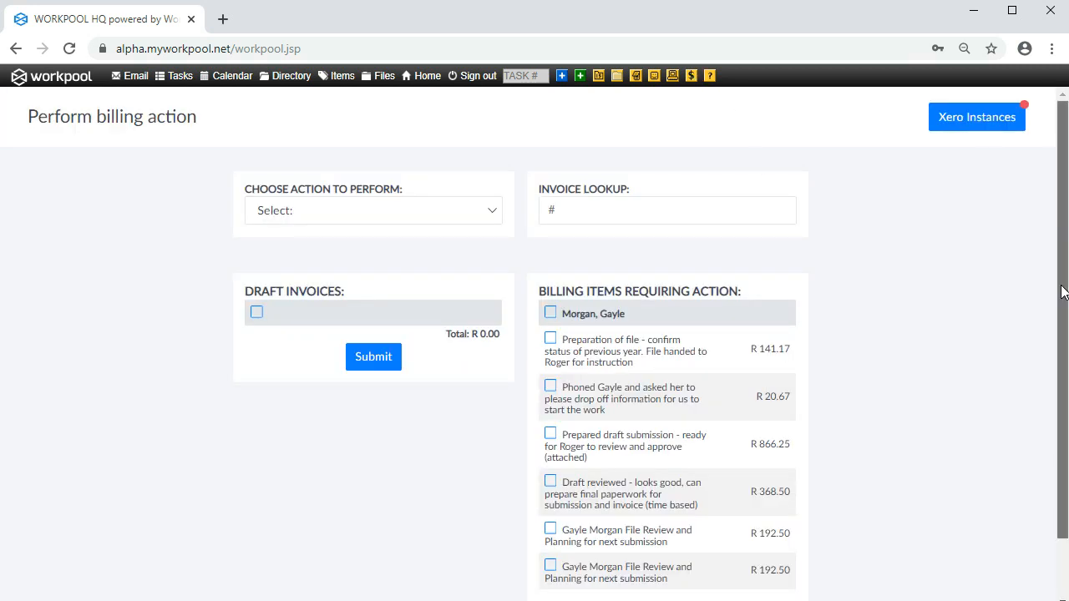
pyautogui.scroll(-1, 1058, 289)
pyautogui.scroll(1, 883, 382)
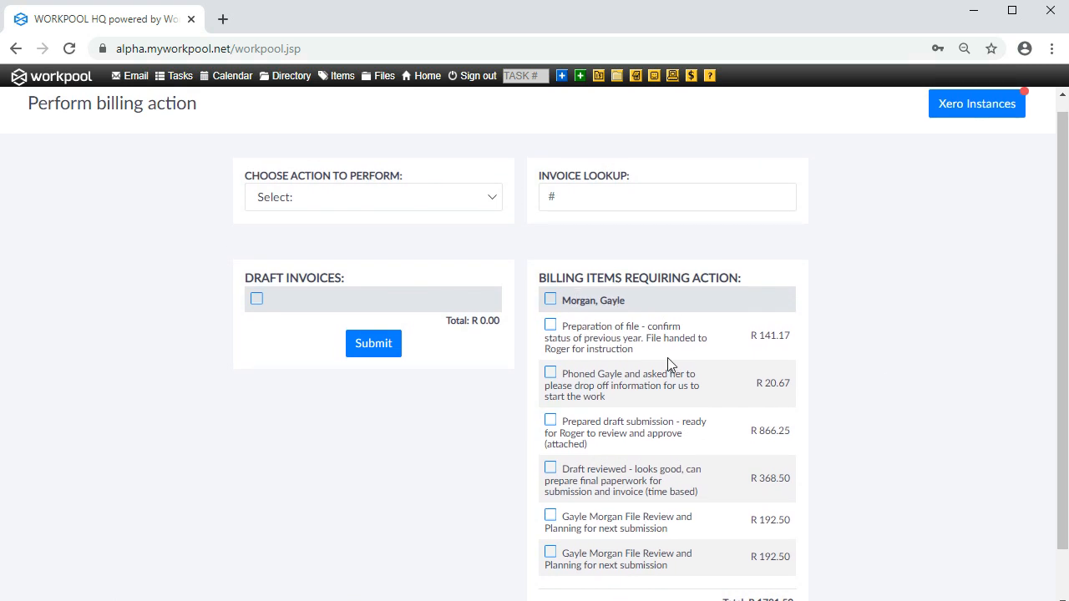
pyautogui.scroll(-1, 669, 365)
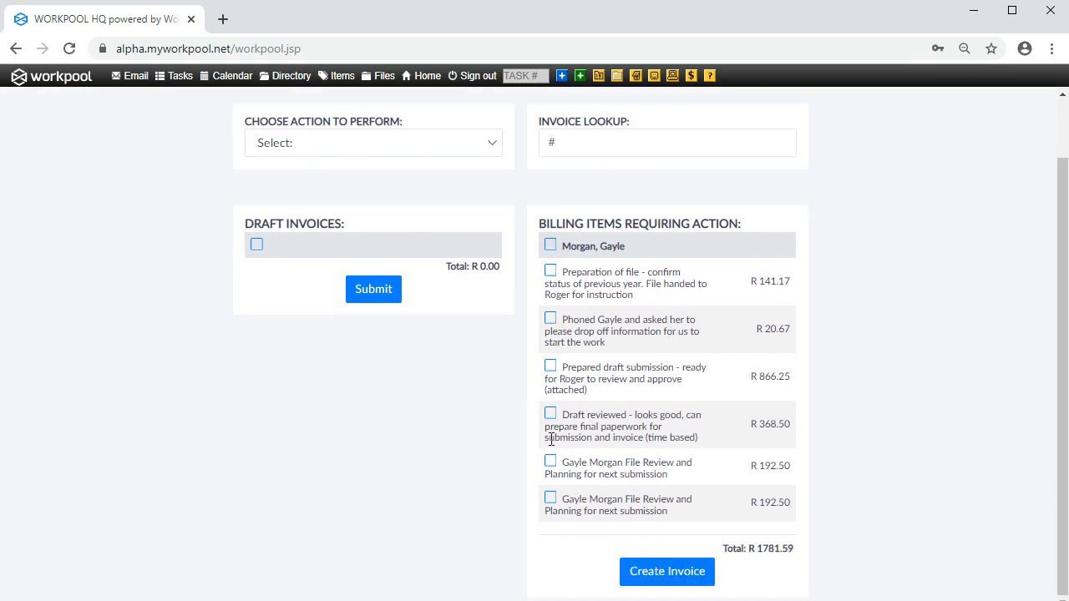
pyautogui.click(551, 249)
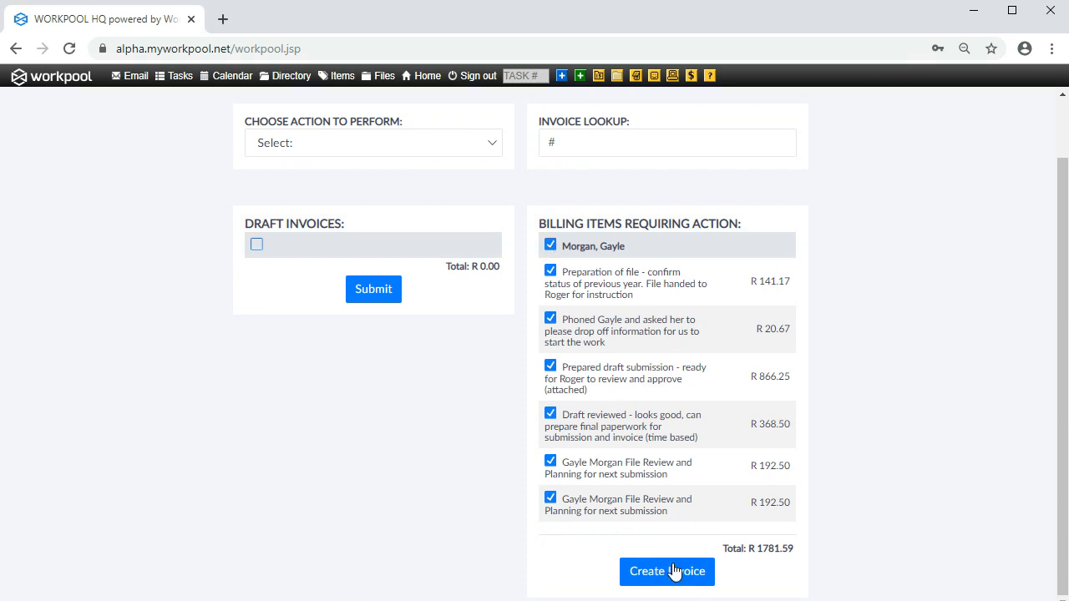
# - Start billing for work completed on the Accenture Retainer folder for 2019-10-10 to 2019-11-10
pyautogui.scroll(1, 910, 490)
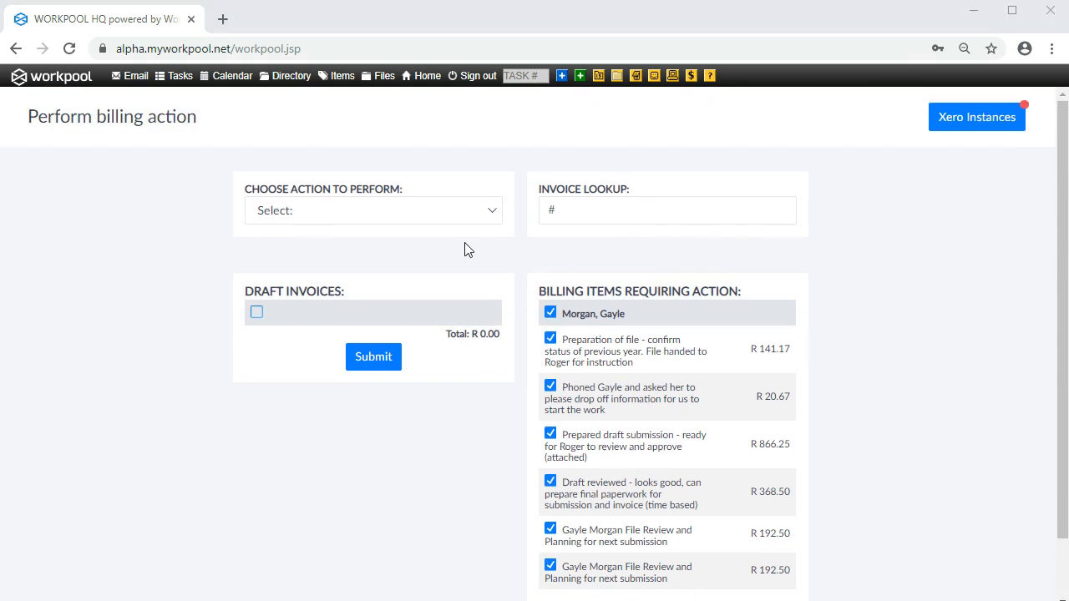
pyautogui.click(489, 217)
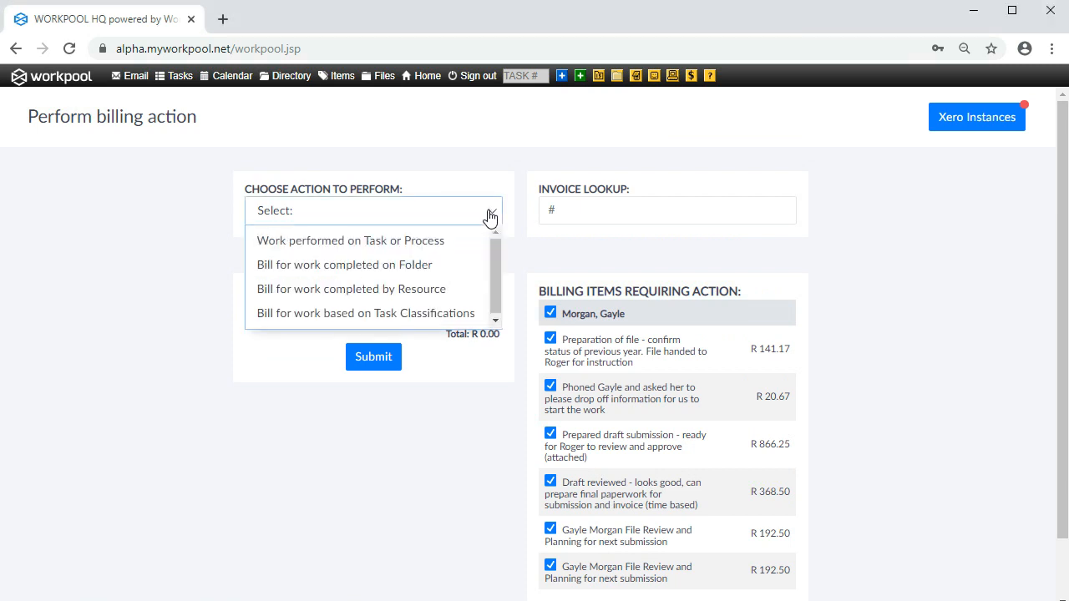
pyautogui.click(336, 267)
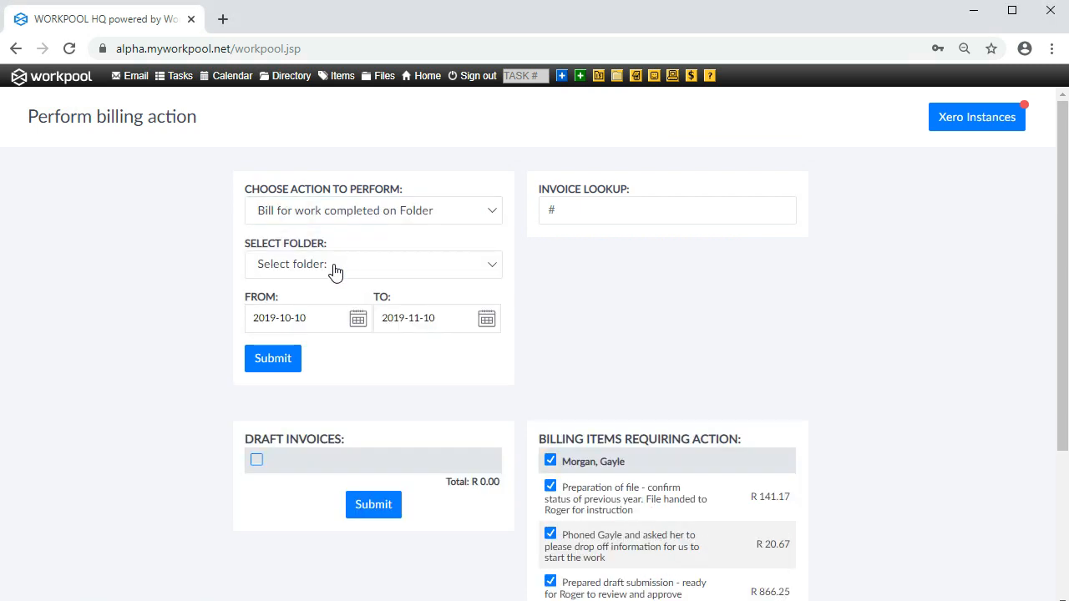
pyautogui.click(449, 273)
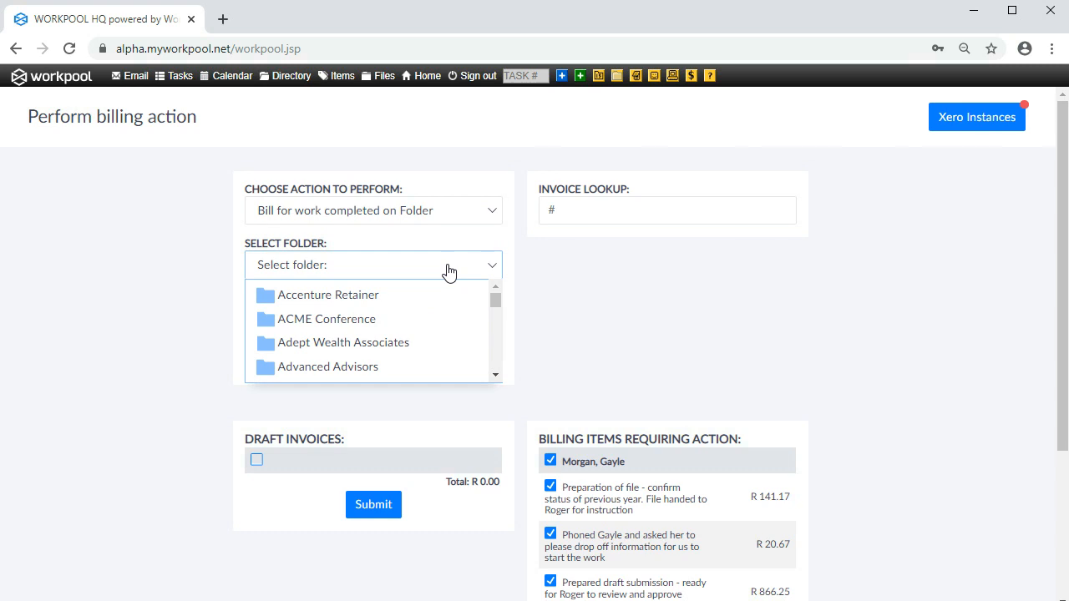
pyautogui.click(319, 303)
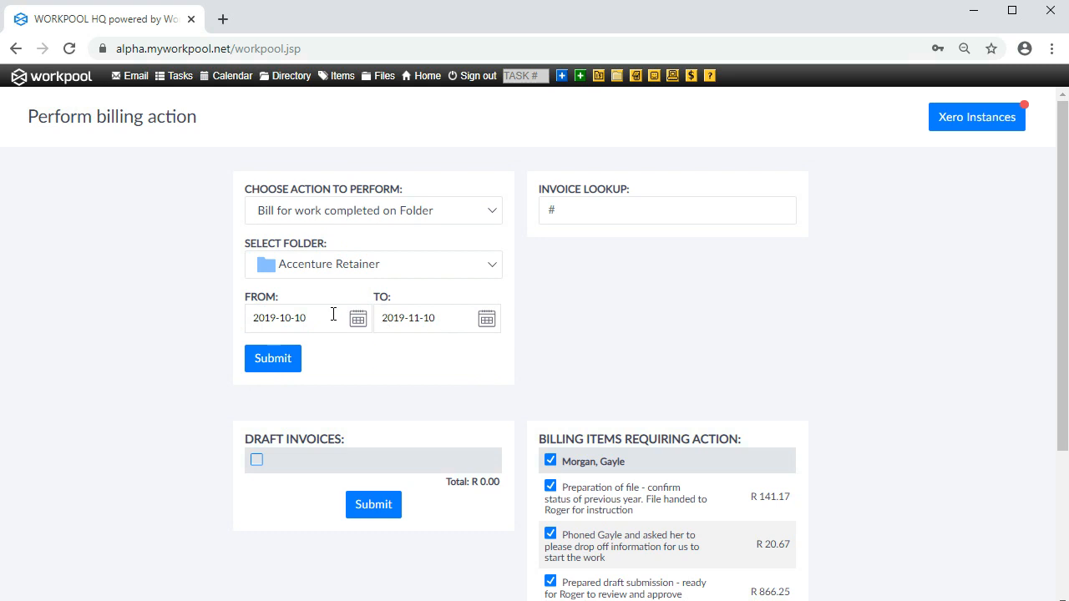
pyautogui.click(279, 366)
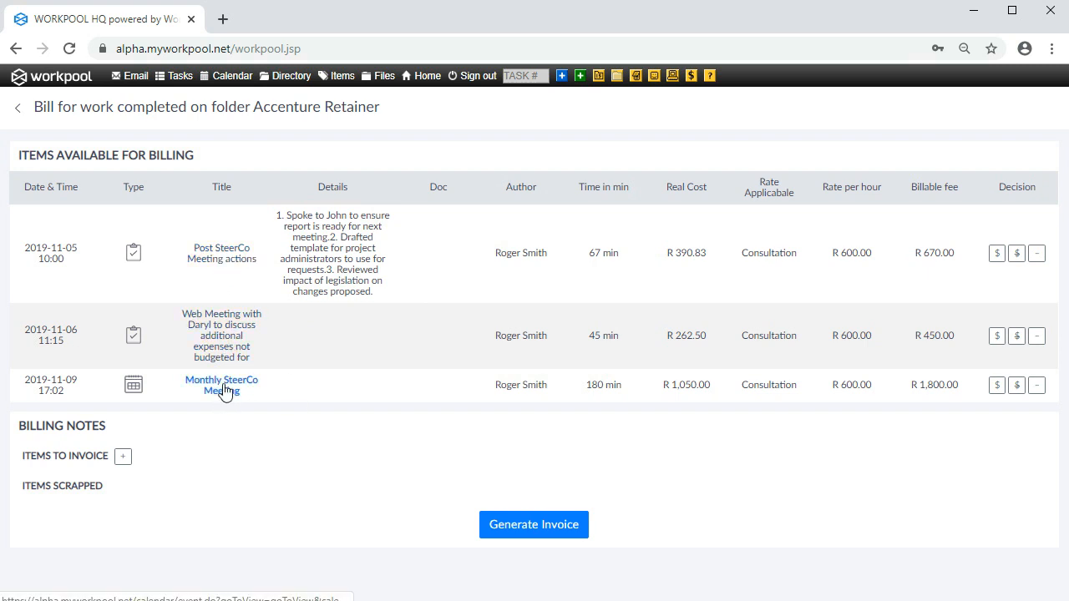
# - Mark the Post SteerCo Meeting actions, web meeting and Monthly SteerCo Meeting items as billable
pyautogui.click(997, 253)
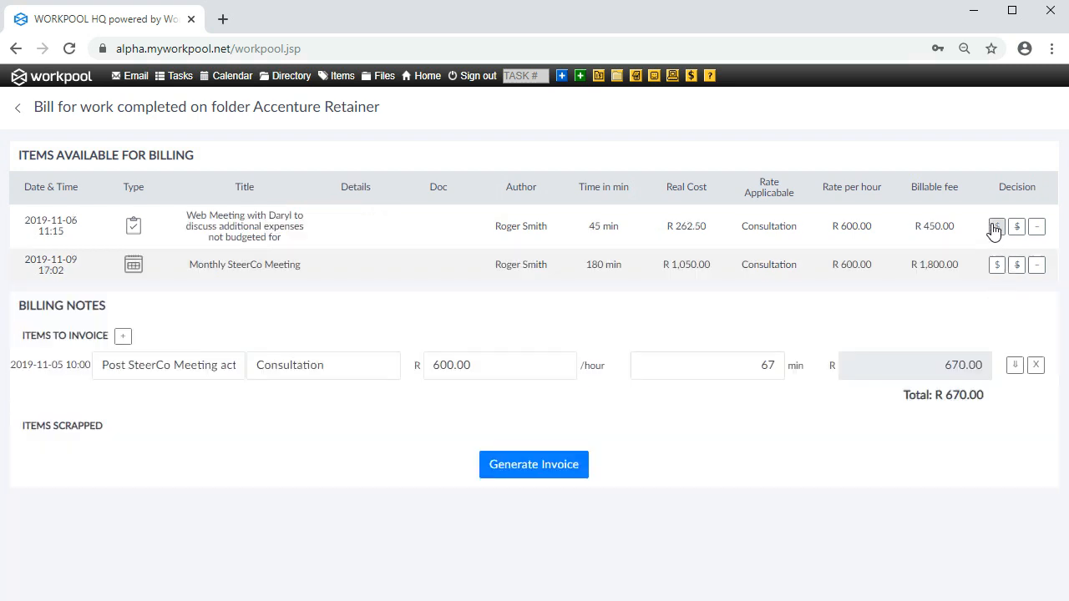
pyautogui.click(996, 227)
pyautogui.click(994, 210)
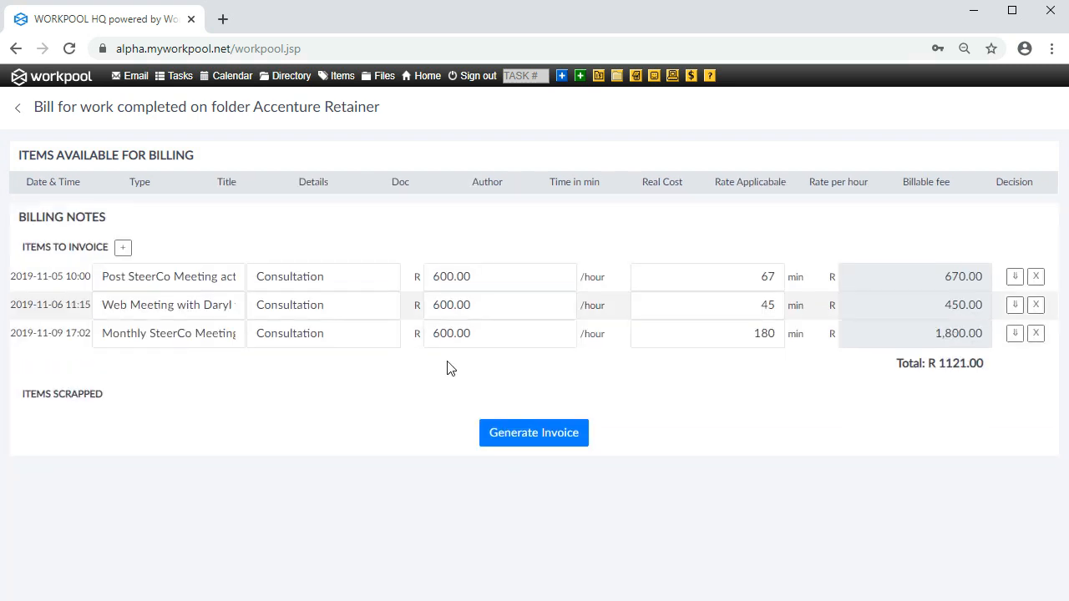
# - Add a billable item titled USB Stick, type USB, quantity 2, costing the company 120 and the client 130 per item
pyautogui.click(124, 251)
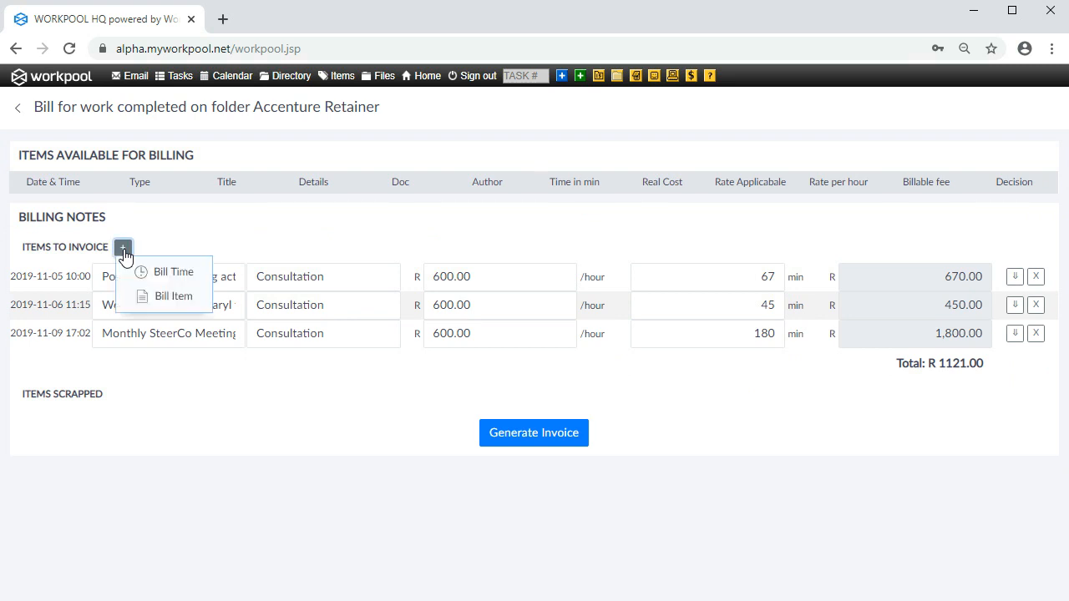
pyautogui.click(174, 299)
pyautogui.click(534, 248)
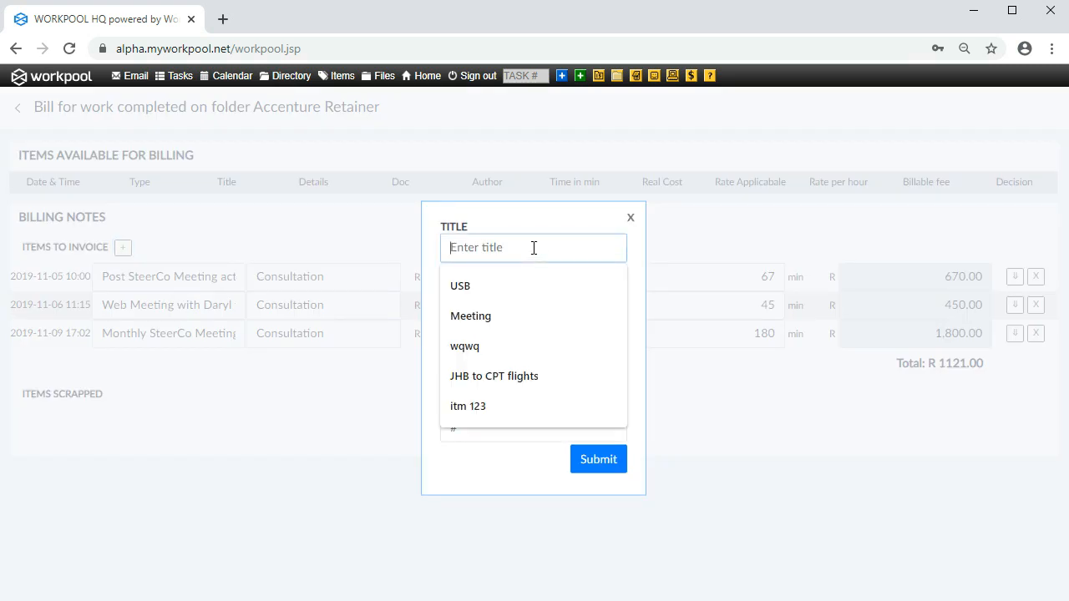
pyautogui.click(498, 284)
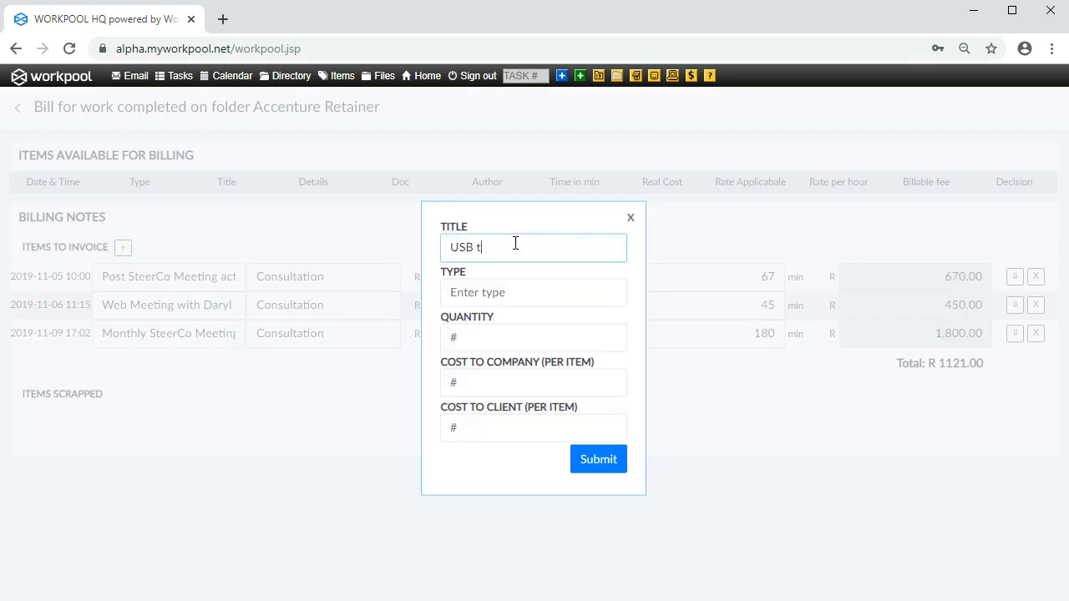
pyautogui.write('Stick')
pyautogui.press('Tab')
pyautogui.write('USB')
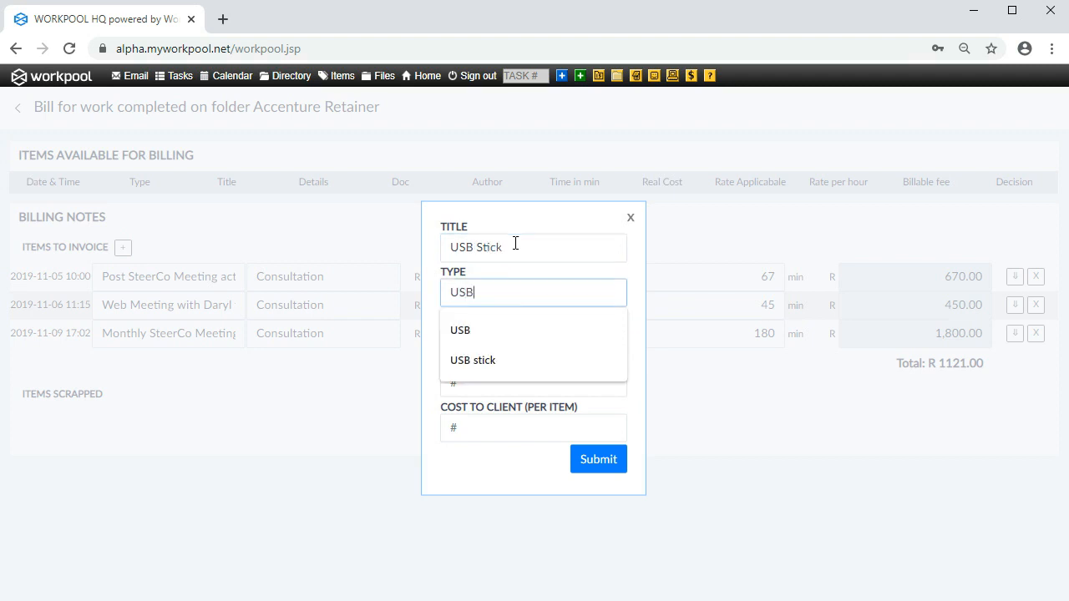
pyautogui.press('Tab')
pyautogui.write('2')
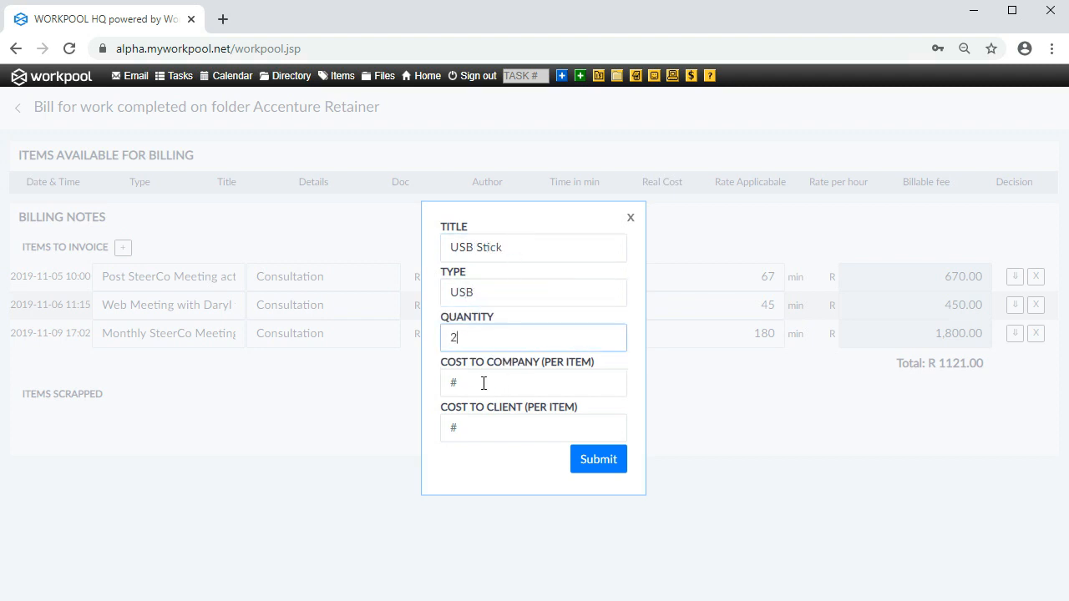
pyautogui.click(483, 383)
pyautogui.write('120')
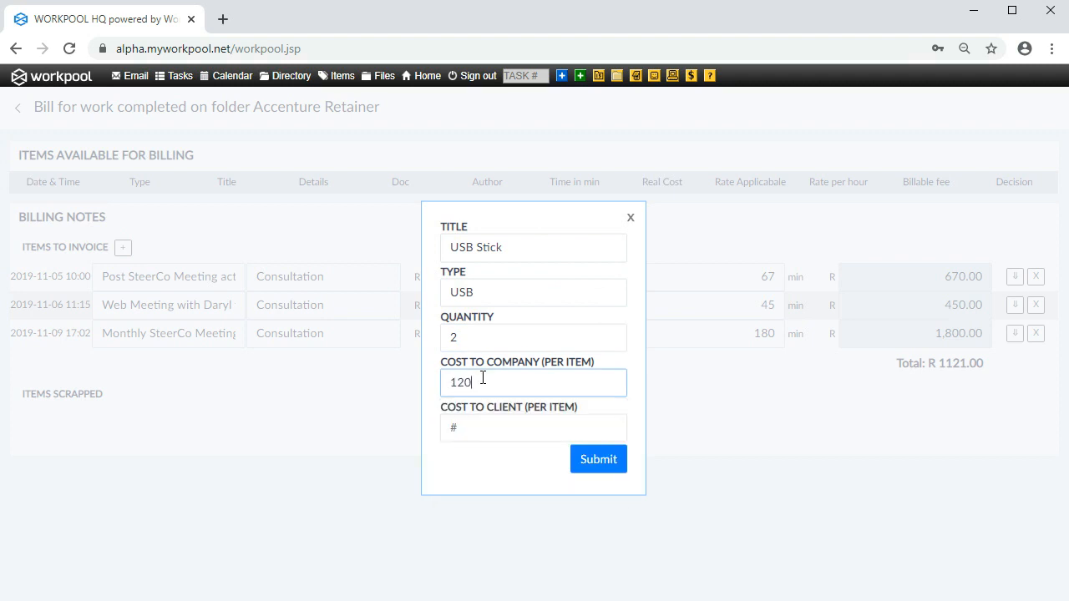
pyautogui.click(490, 426)
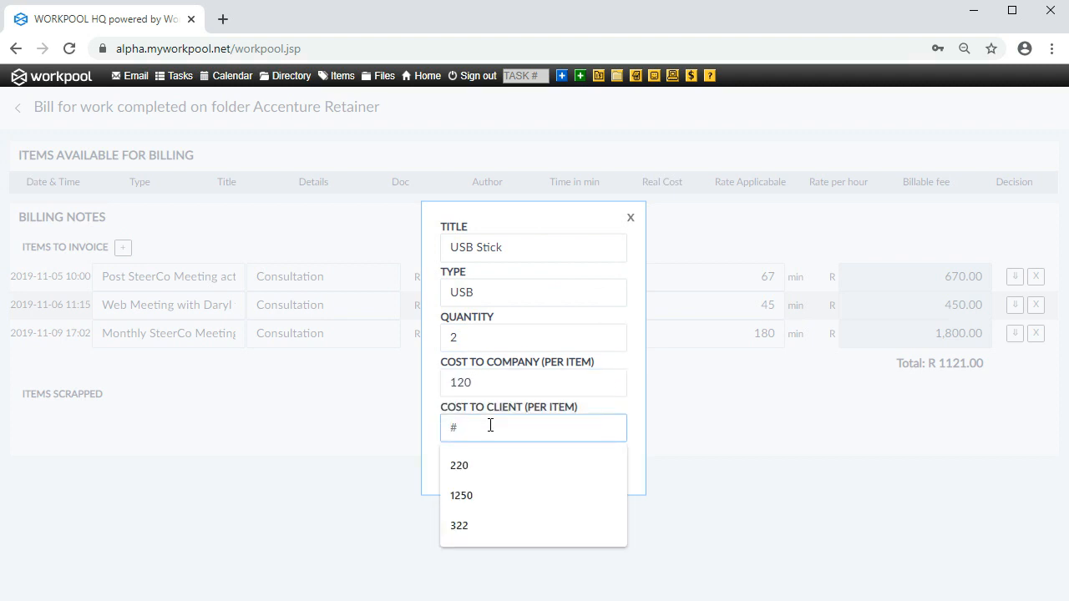
pyautogui.write('130')
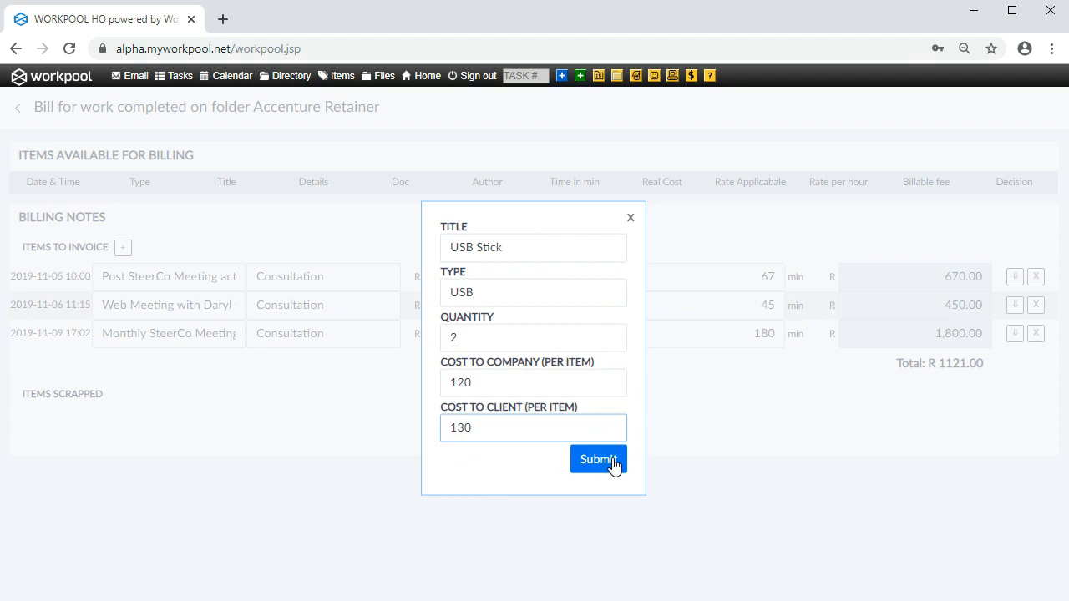
pyautogui.click(598, 460)
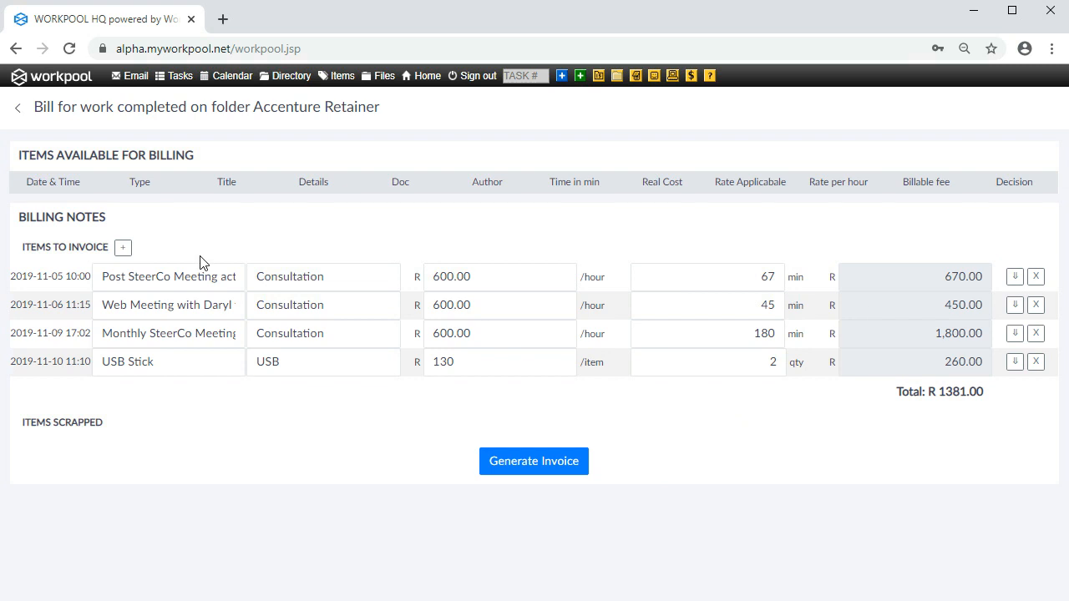
# - Generate the invoice from the Accenture Retainer folder's items to invoice
pyautogui.click(528, 469)
pyautogui.press('Return')
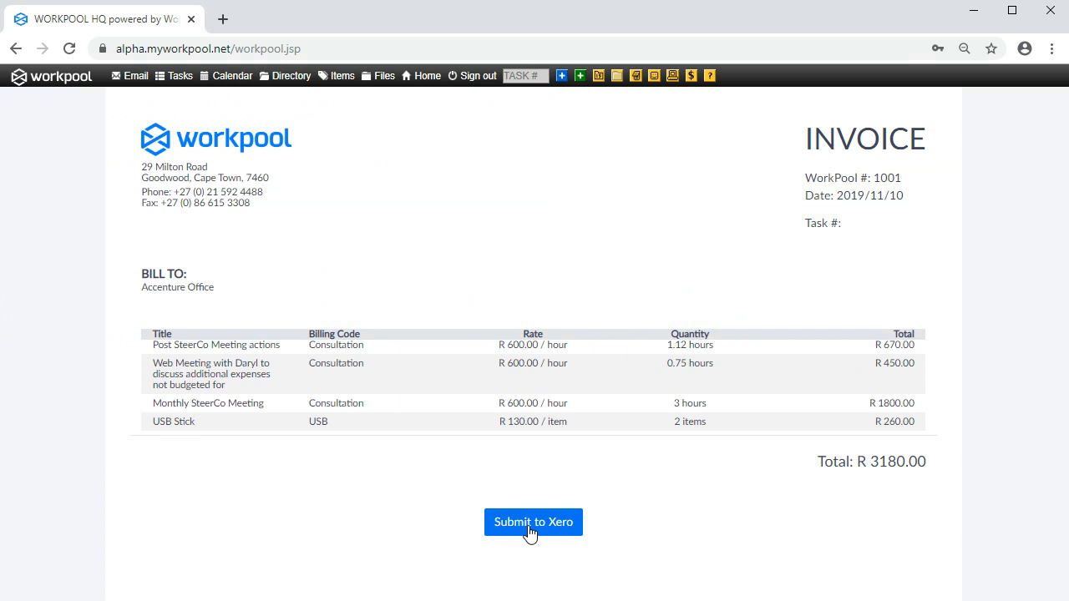
# - From the billing actions page, start billing on the Monthly Management Report task classification for 2019-10-10 to 2019-11-10
pyautogui.click(691, 77)
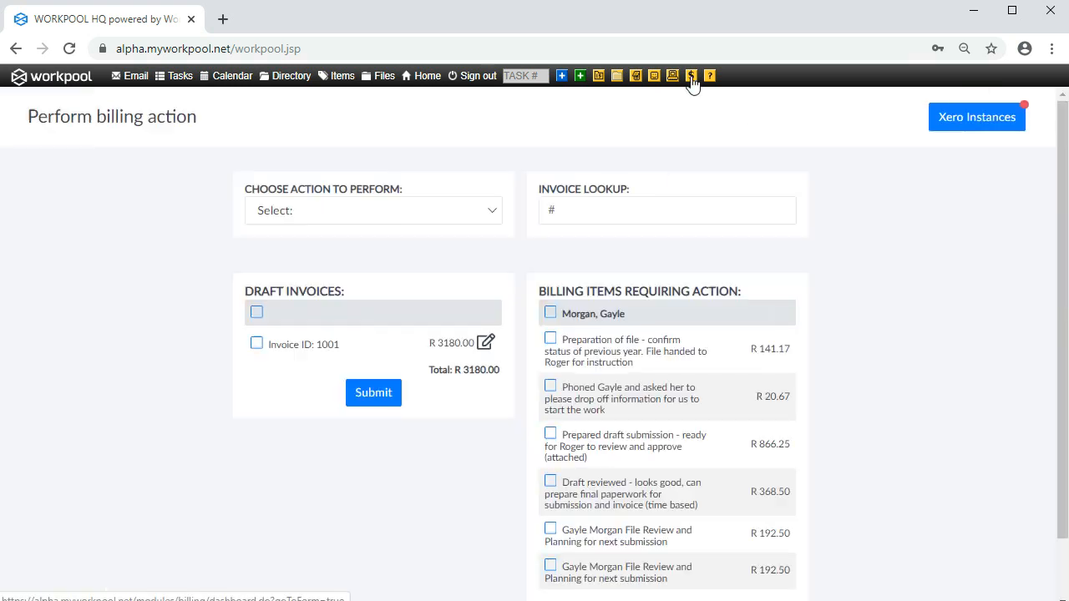
pyautogui.click(493, 211)
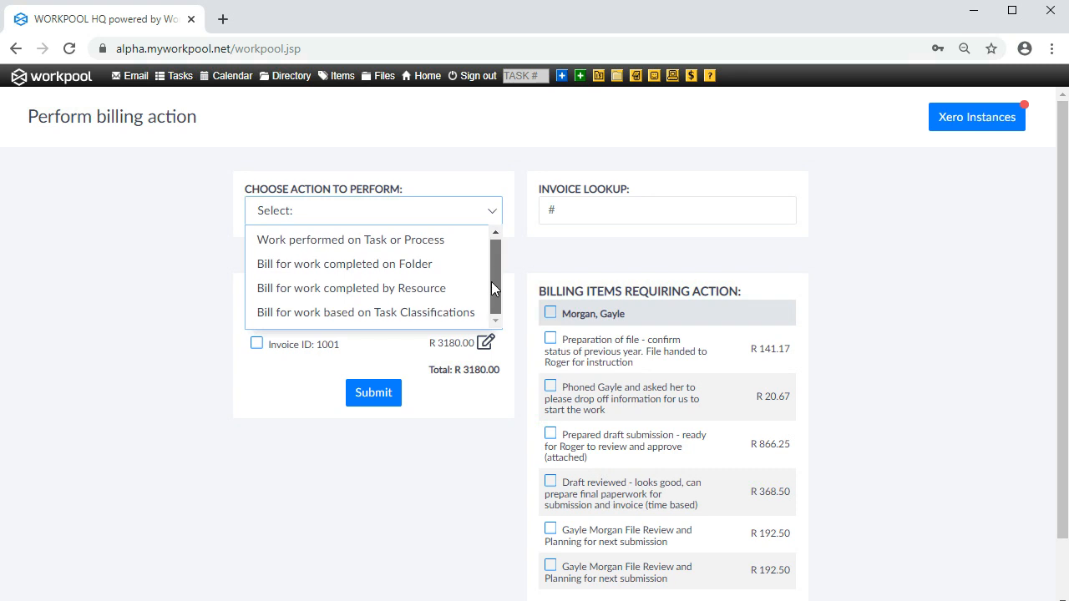
pyautogui.click(402, 315)
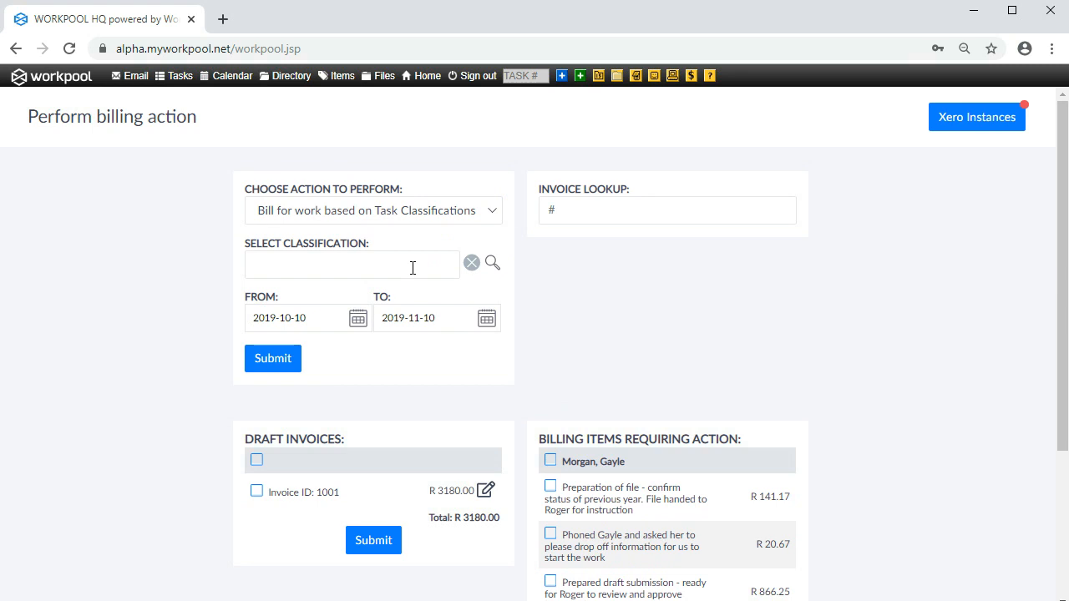
pyautogui.click(366, 262)
pyautogui.write('manag')
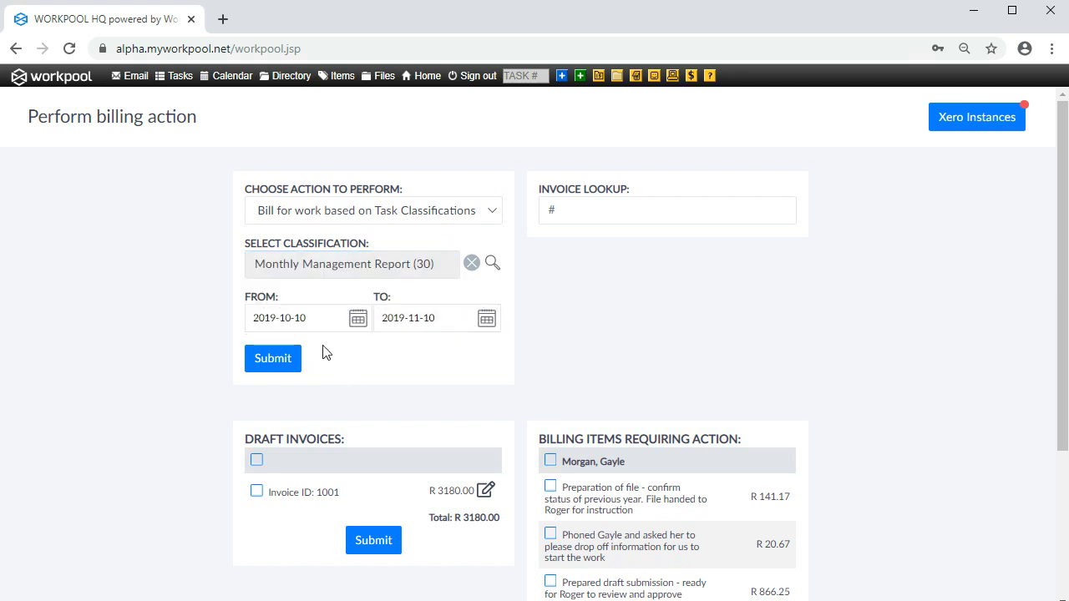
pyautogui.click(277, 368)
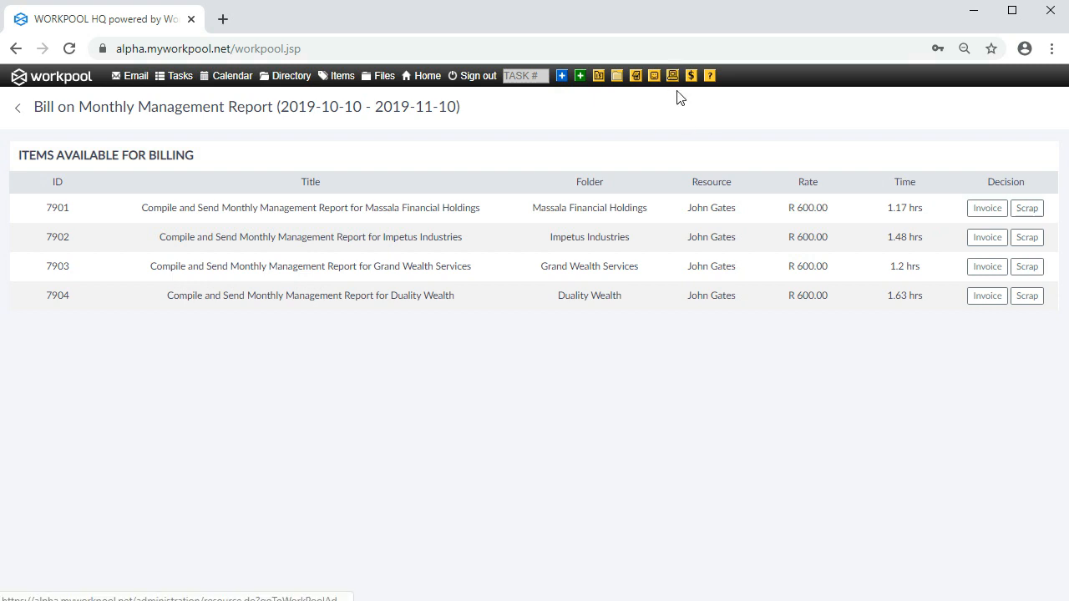
# - Create an invoice for task 7901, the Massala Financial Holdings monthly management report
pyautogui.click(986, 213)
pyautogui.click(619, 162)
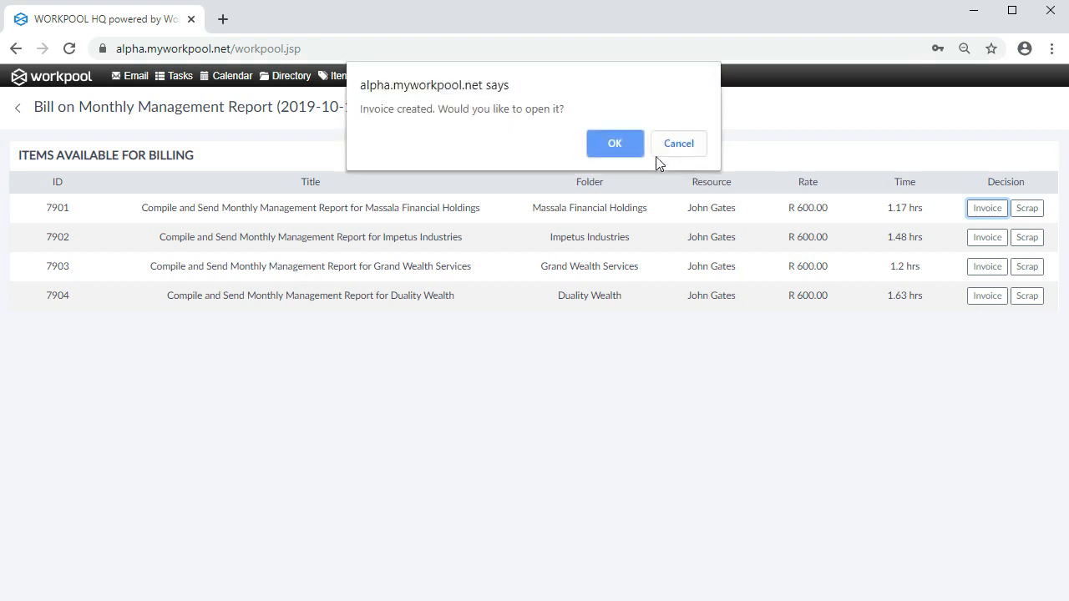
# - Create invoices for the remaining monthly management report tasks 7902, 7903 and 7904 without opening any of the created invoices
pyautogui.click(681, 148)
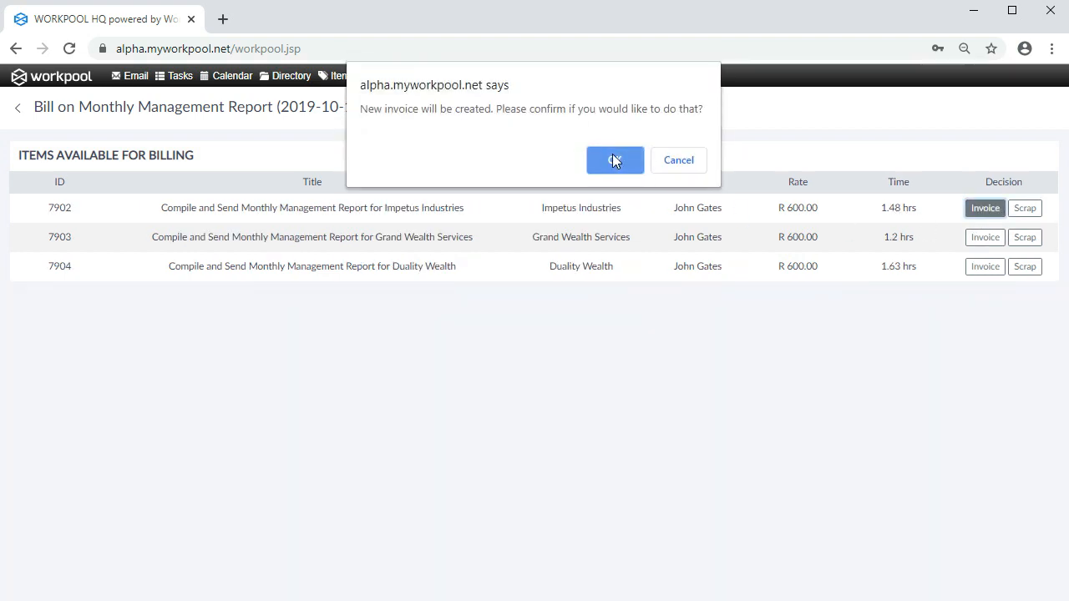
pyautogui.click(615, 158)
pyautogui.click(682, 152)
pyautogui.click(976, 218)
pyautogui.click(623, 160)
pyautogui.click(678, 150)
pyautogui.click(982, 211)
pyautogui.click(620, 157)
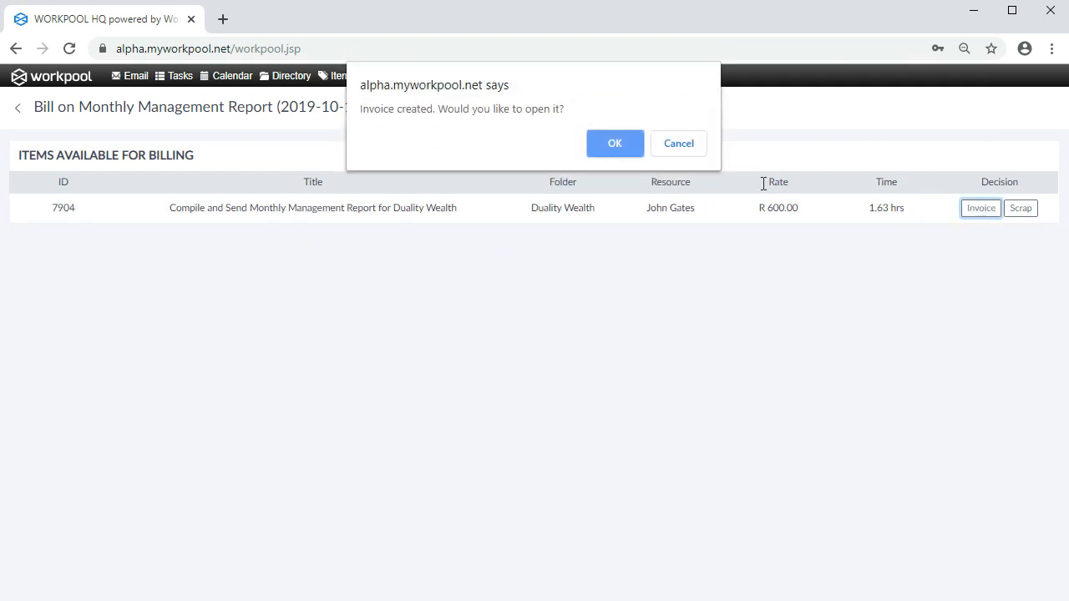
pyautogui.click(681, 151)
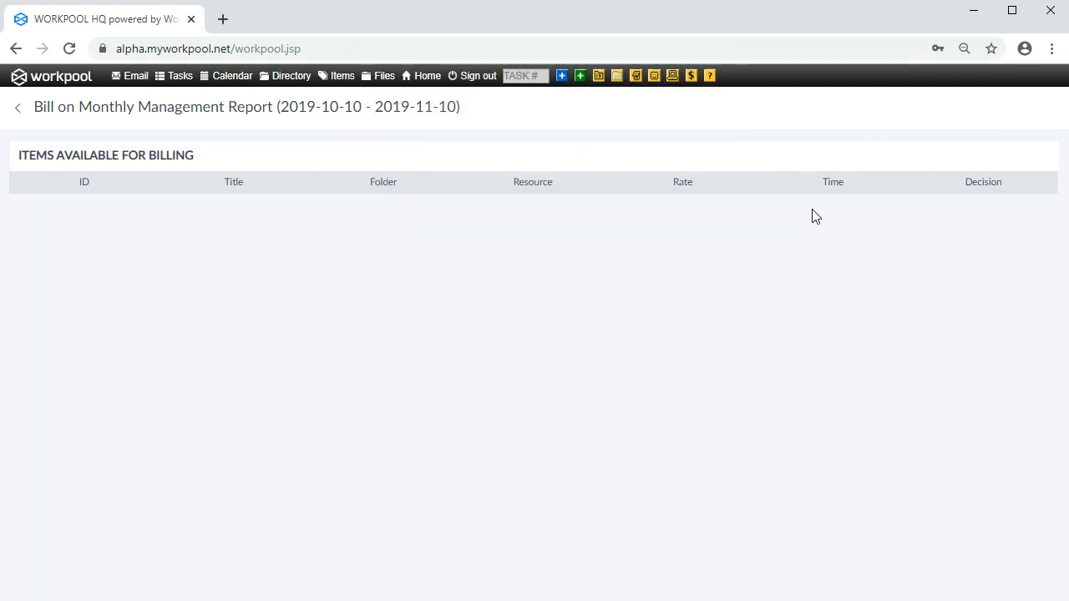
# - From the billing actions page, select all of the client's billing items requiring action and create an invoice from them
pyautogui.click(691, 76)
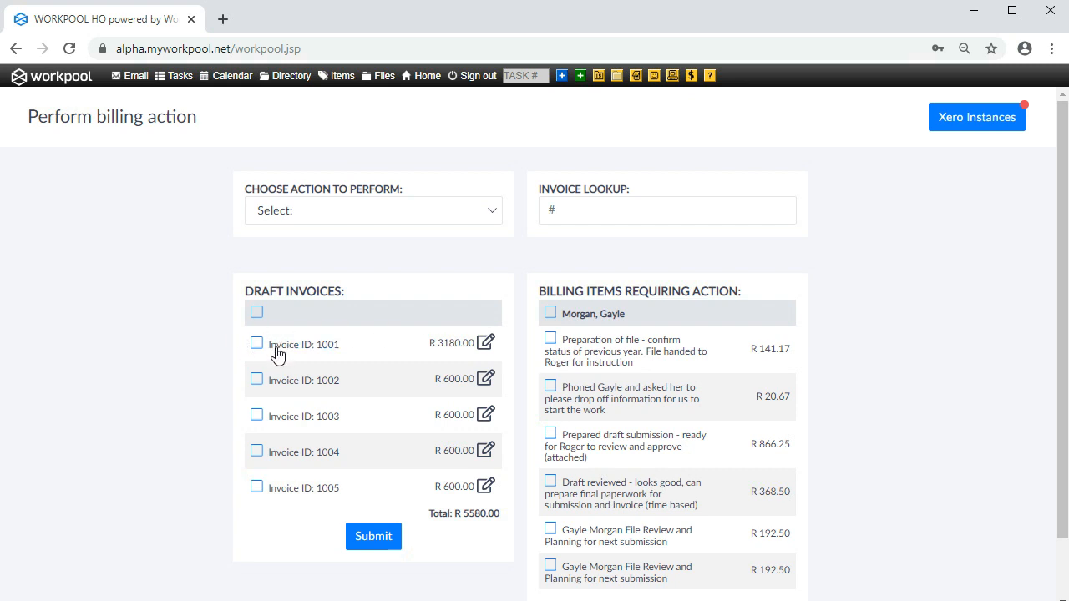
pyautogui.scroll(-1, 633, 338)
pyautogui.scroll(1, 643, 354)
pyautogui.scroll(-1, 644, 354)
pyautogui.scroll(1, 643, 349)
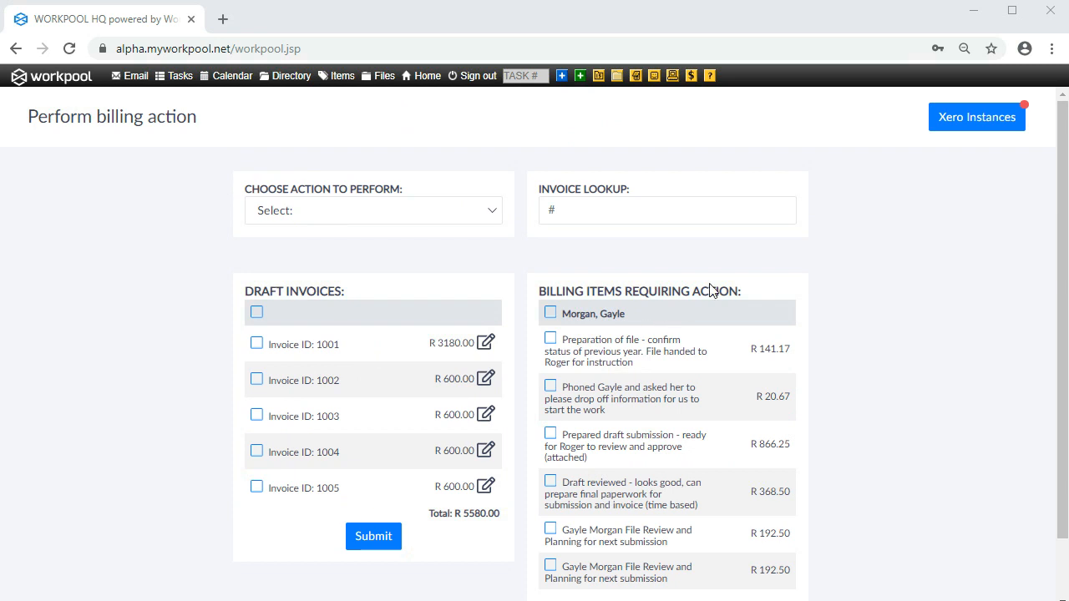
pyautogui.click(551, 314)
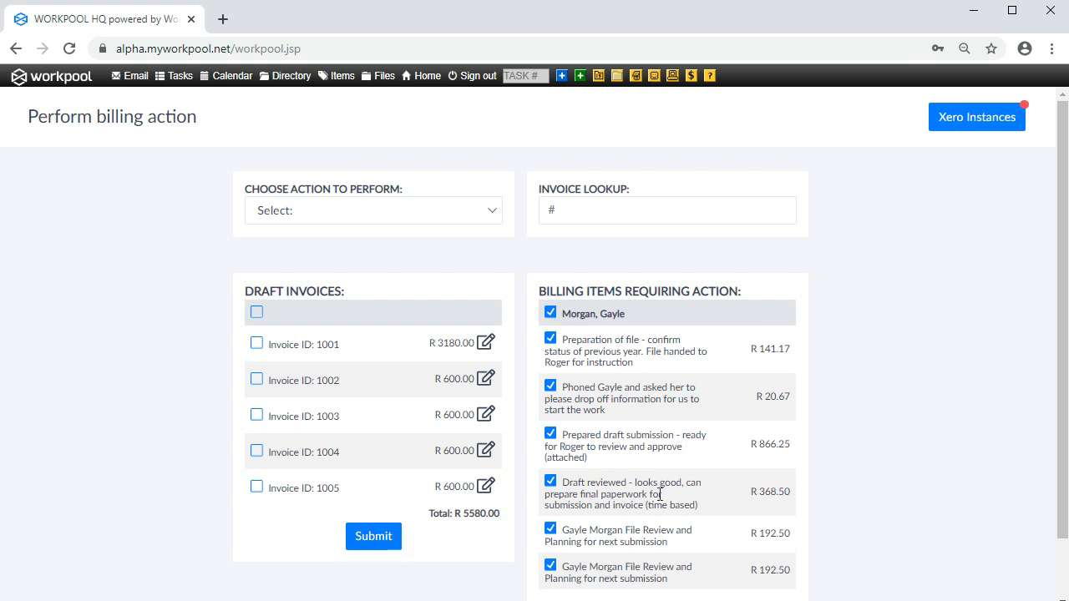
pyautogui.scroll(-1, 818, 396)
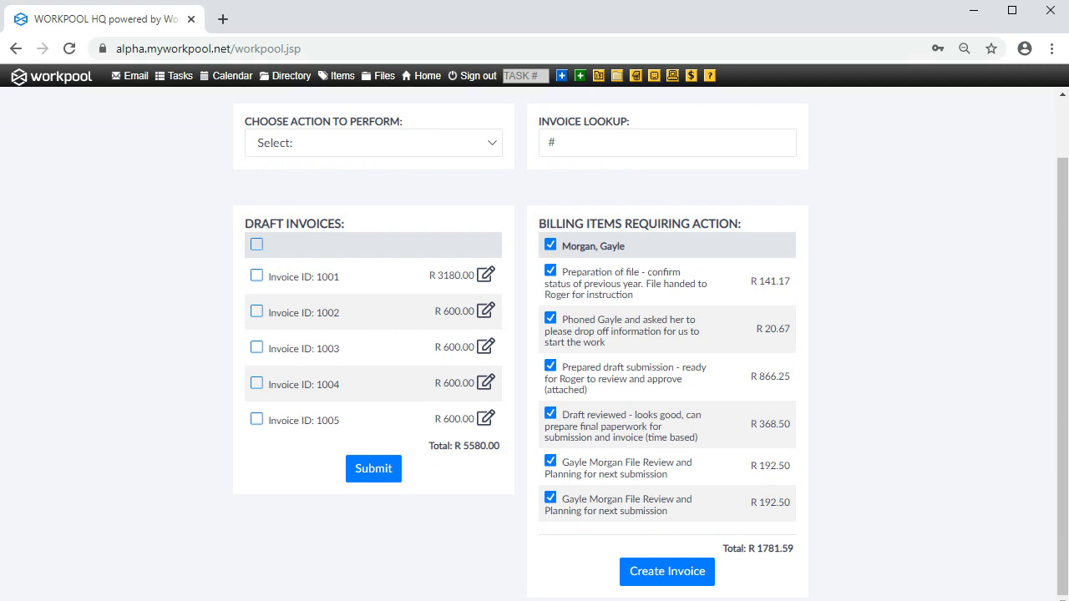
pyautogui.click(681, 581)
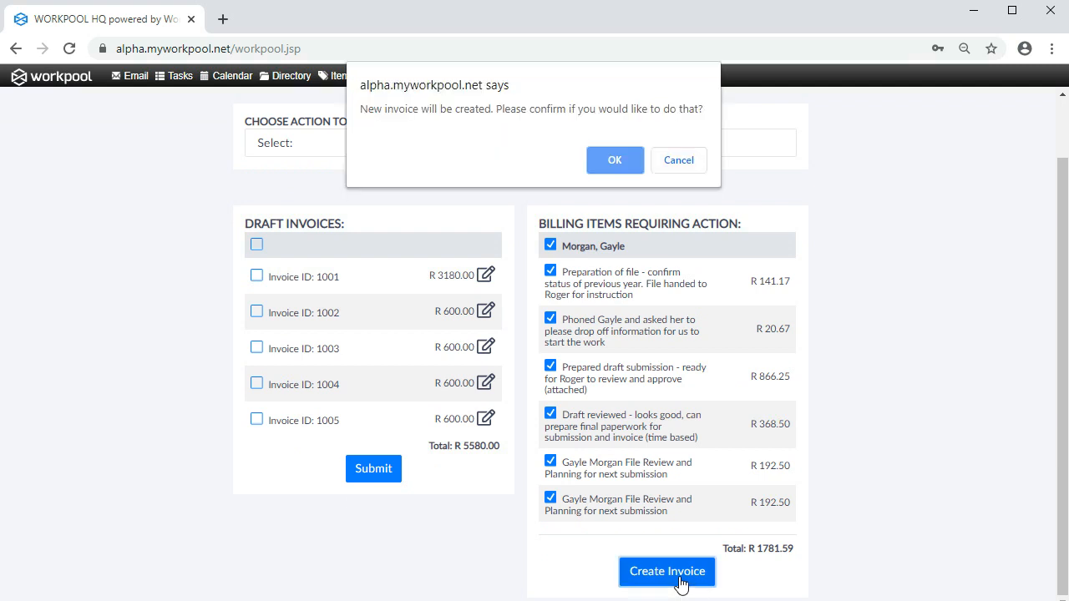
pyautogui.press('Return')
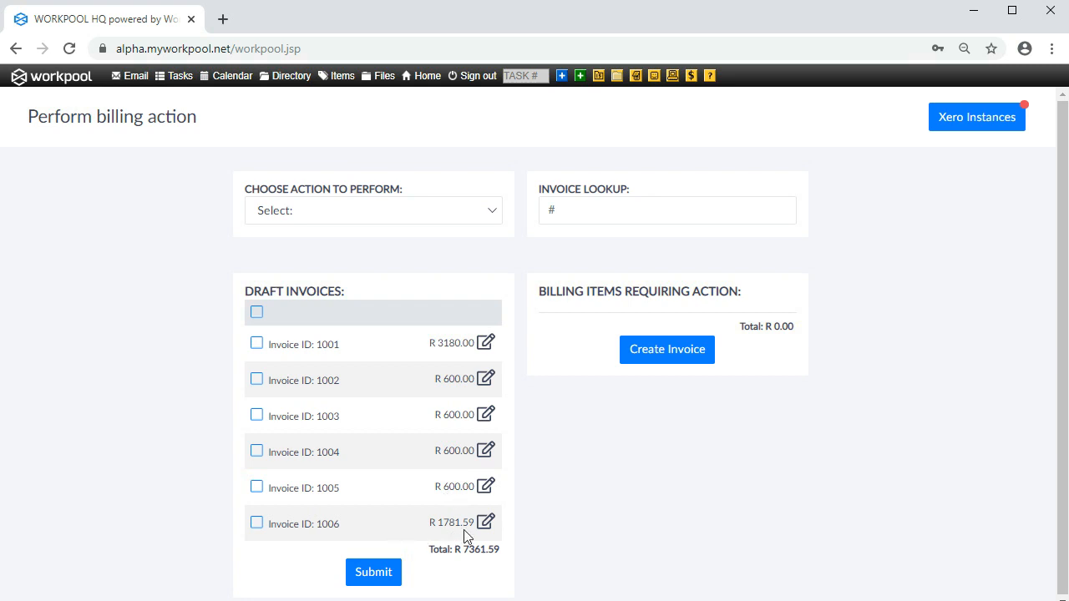
# - Open draft invoice 1006, check its line items and try to submit it to Xero
pyautogui.click(314, 527)
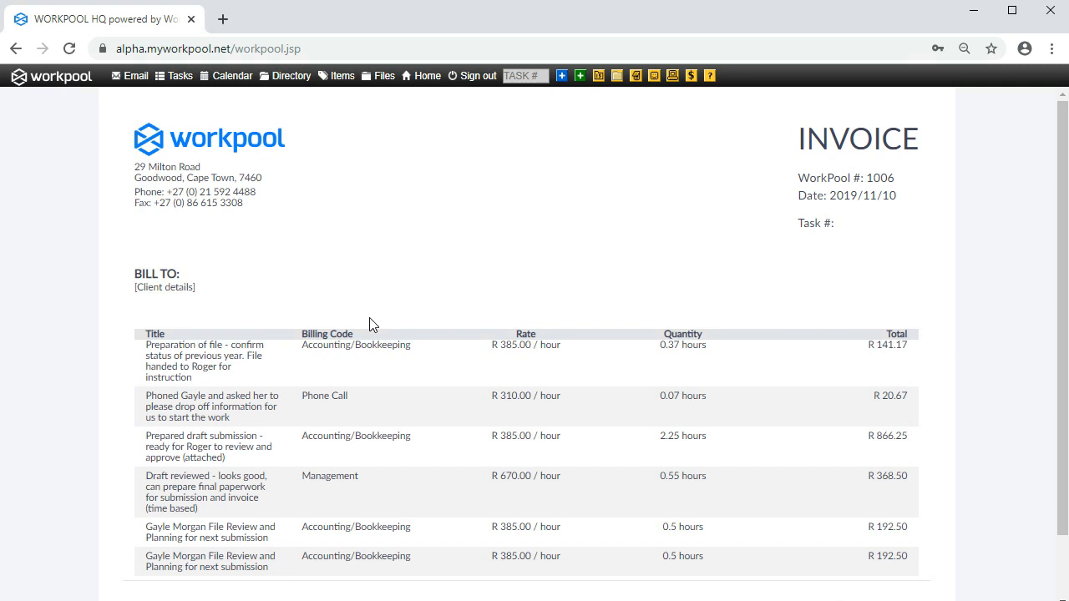
pyautogui.scroll(-2, 373, 325)
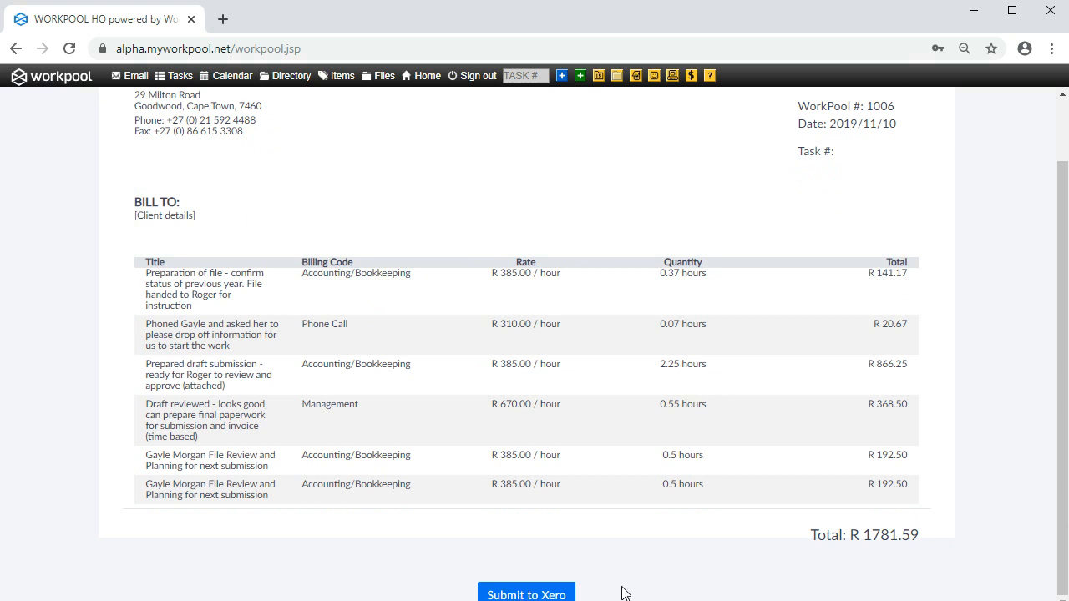
pyautogui.click(564, 595)
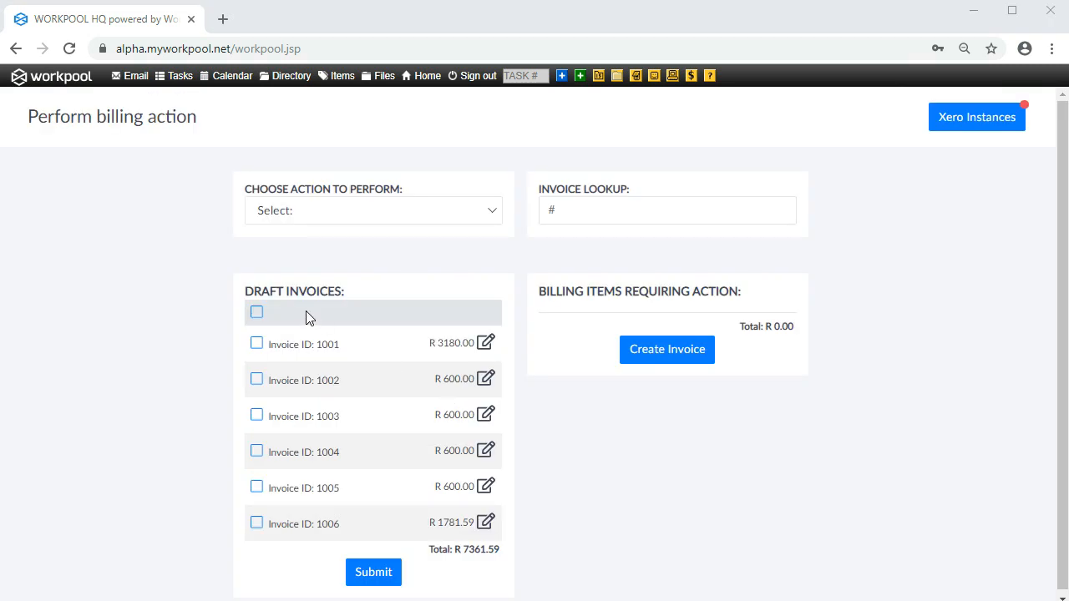
# - Select all draft invoices, clear that selection and select only invoices 1001, 1002 and 1003
pyautogui.click(258, 314)
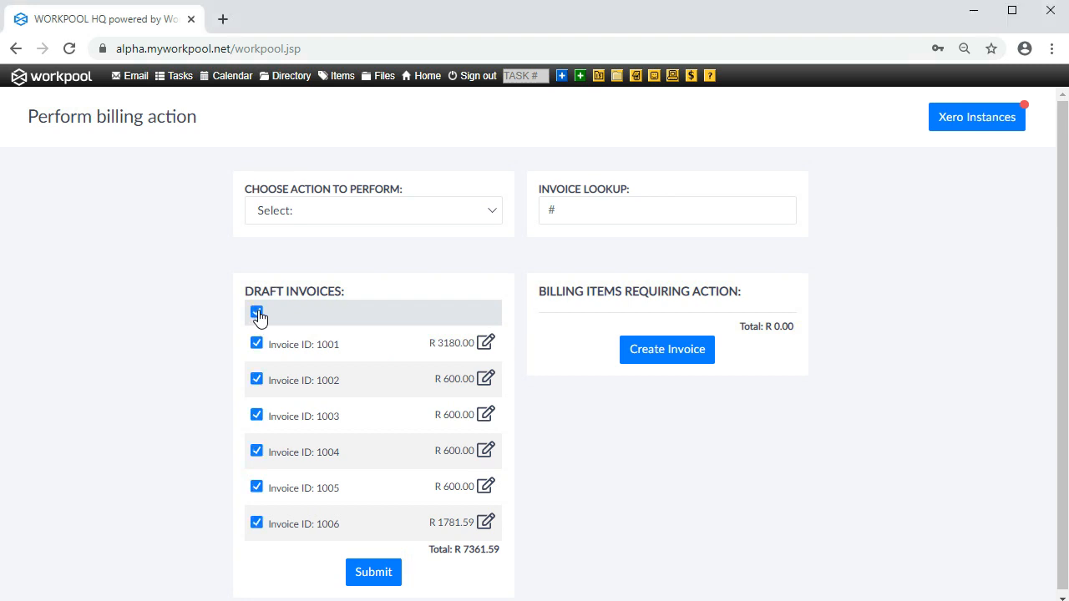
pyautogui.click(257, 314)
pyautogui.click(256, 344)
pyautogui.click(256, 380)
pyautogui.click(256, 415)
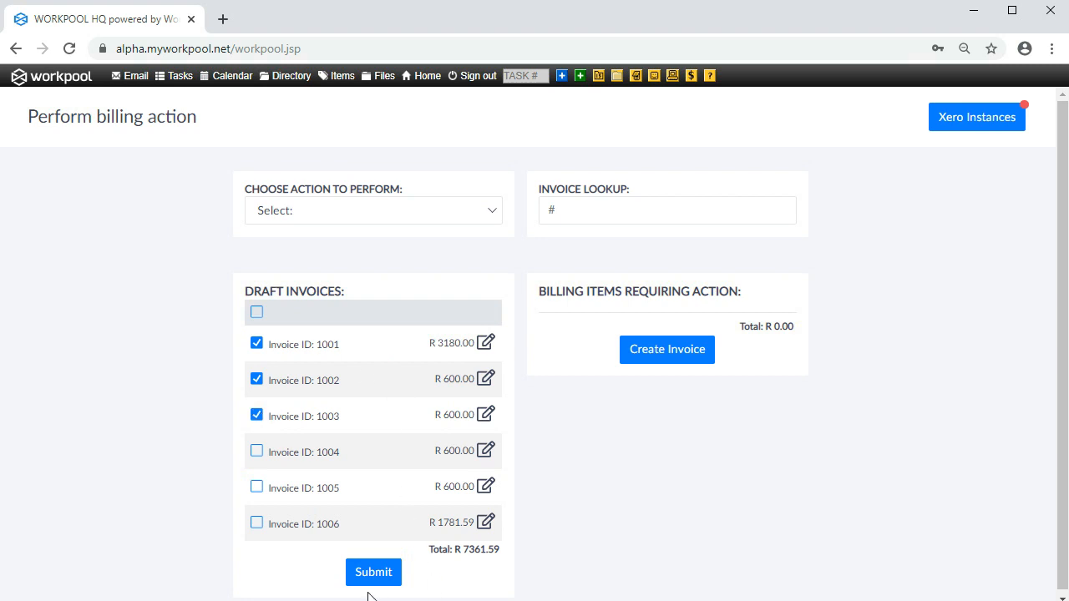